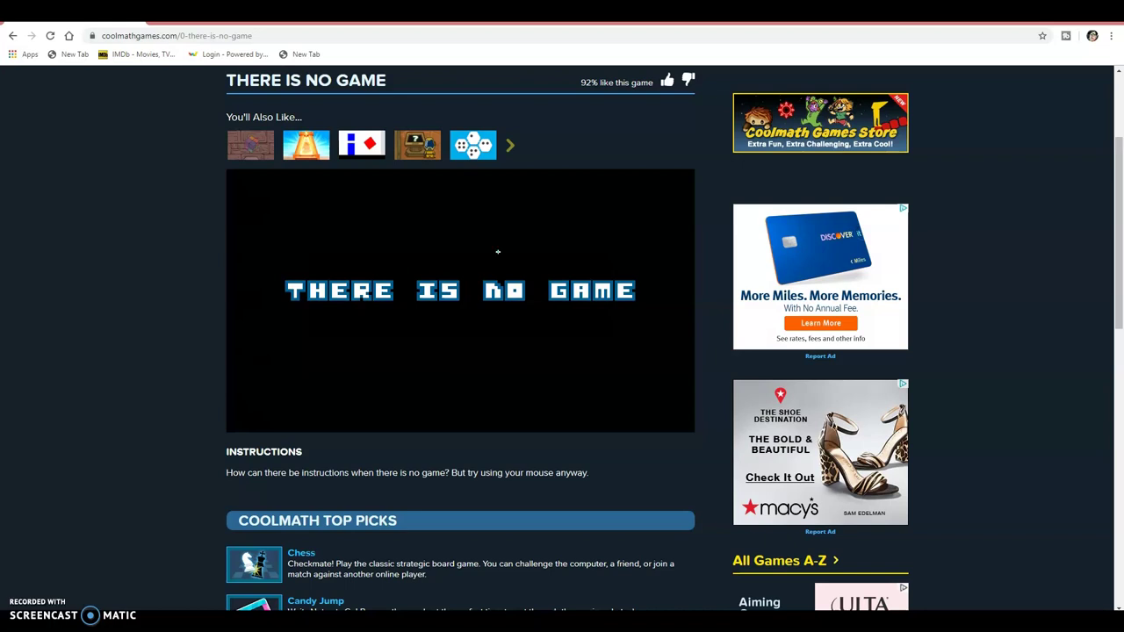
Step: Adjust the system volume, then crack the O in the title word NO loose
{"action": "key", "text": "XF86AudioLowerVolume"}
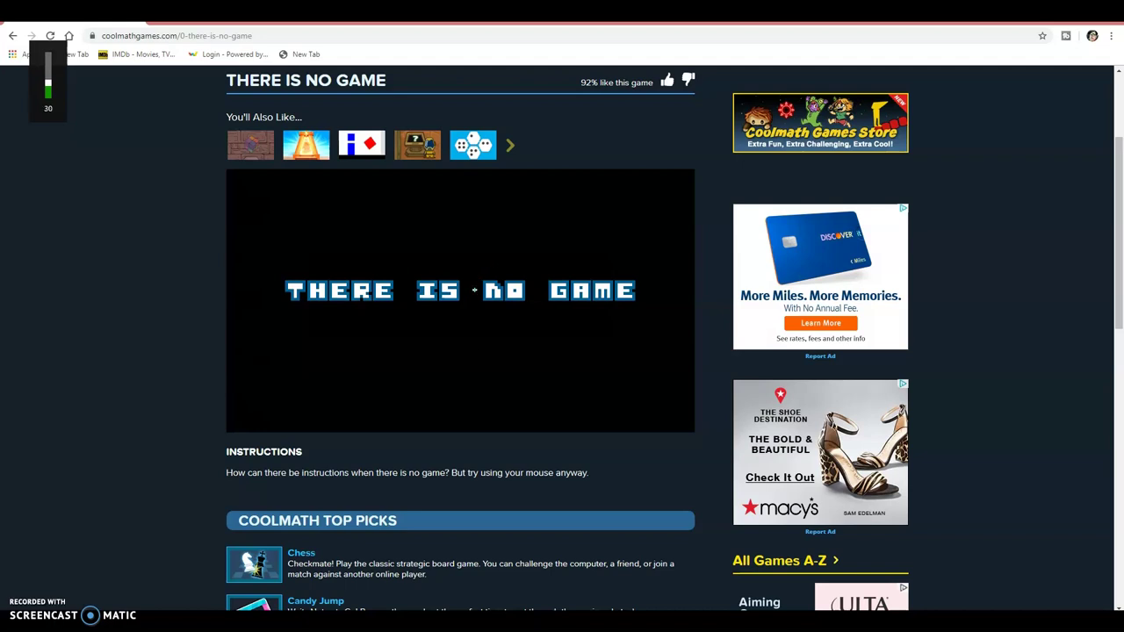
{"action": "key", "text": "XF86AudioRaiseVolume"}
{"action": "scroll", "coordinate": [516, 242], "scroll_direction": "up", "scroll_amount": 1}
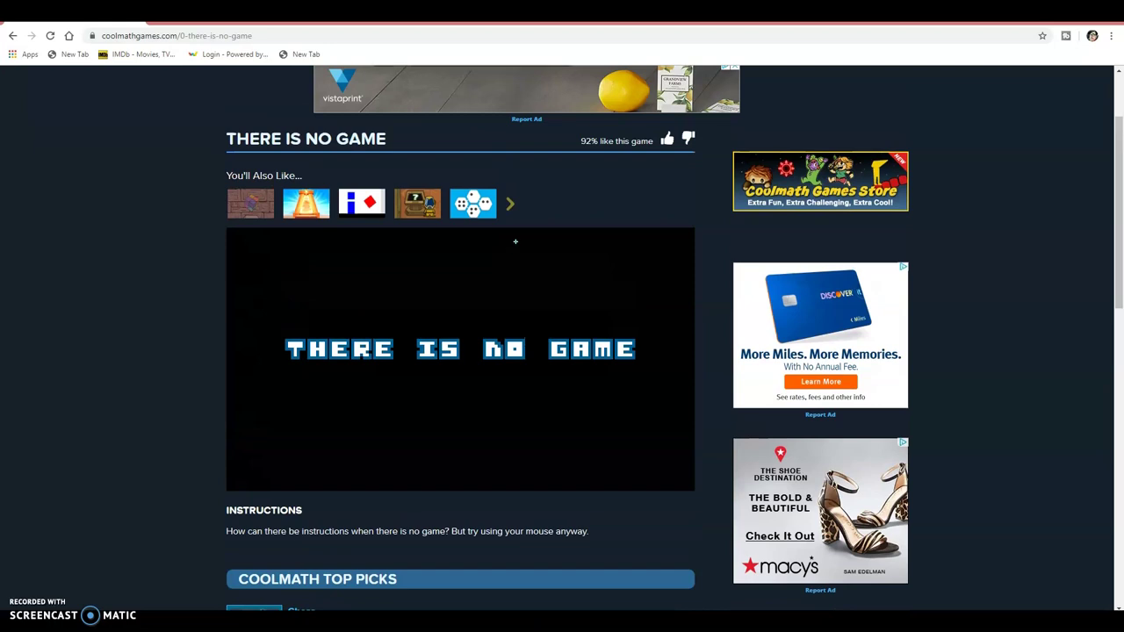
{"action": "scroll", "coordinate": [515, 242], "scroll_direction": "down", "scroll_amount": 2}
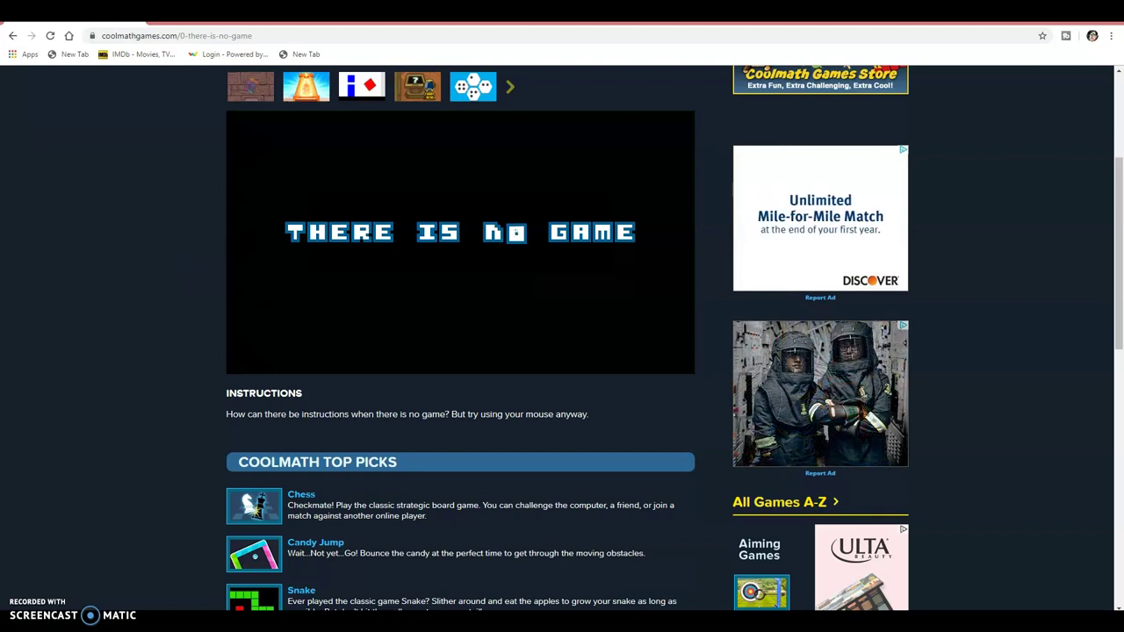
Step: Keep hitting the O in NO until it starts crumbling
{"action": "left_click", "coordinate": [515, 233]}
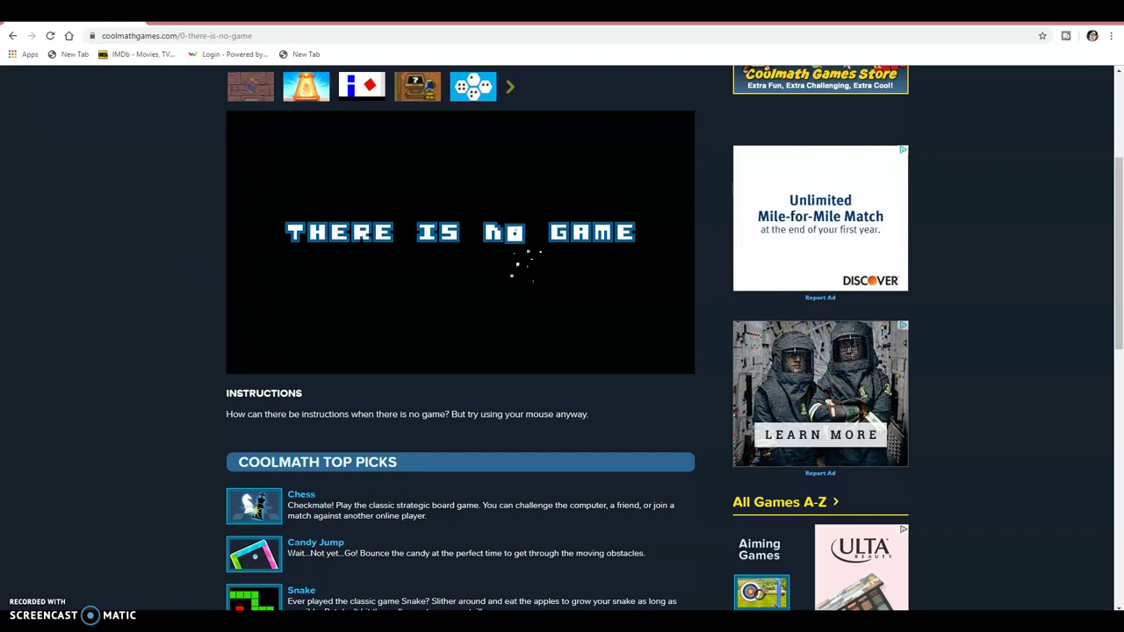
{"action": "left_click", "coordinate": [515, 236]}
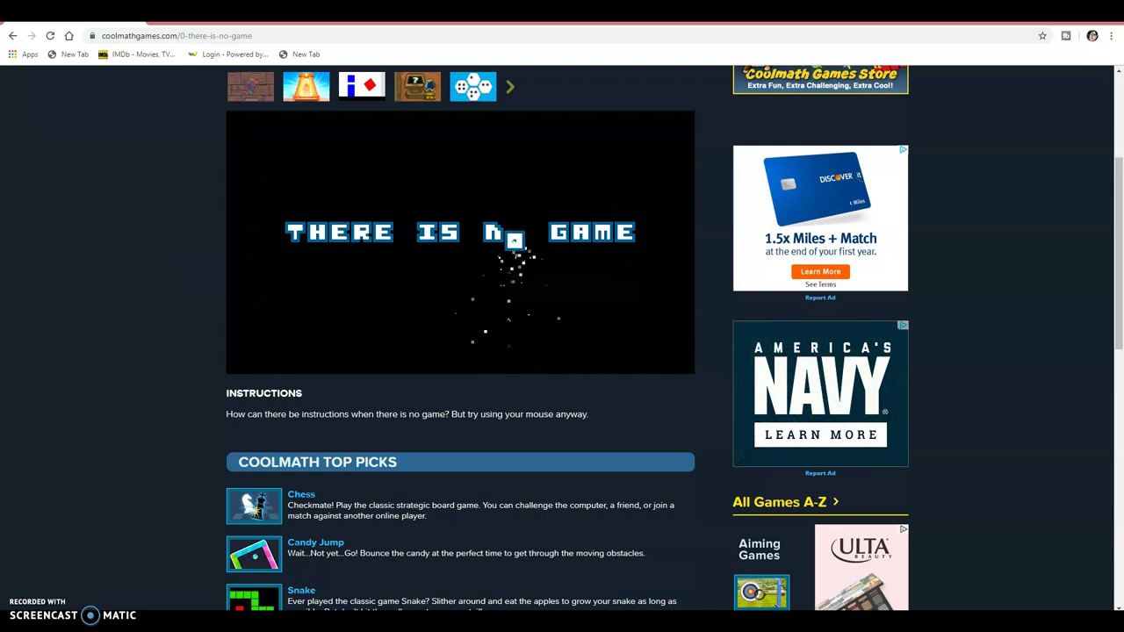
Step: Knock the O out of NO, then drag the fallen O block up toward the title gap
{"action": "left_click", "coordinate": [515, 240]}
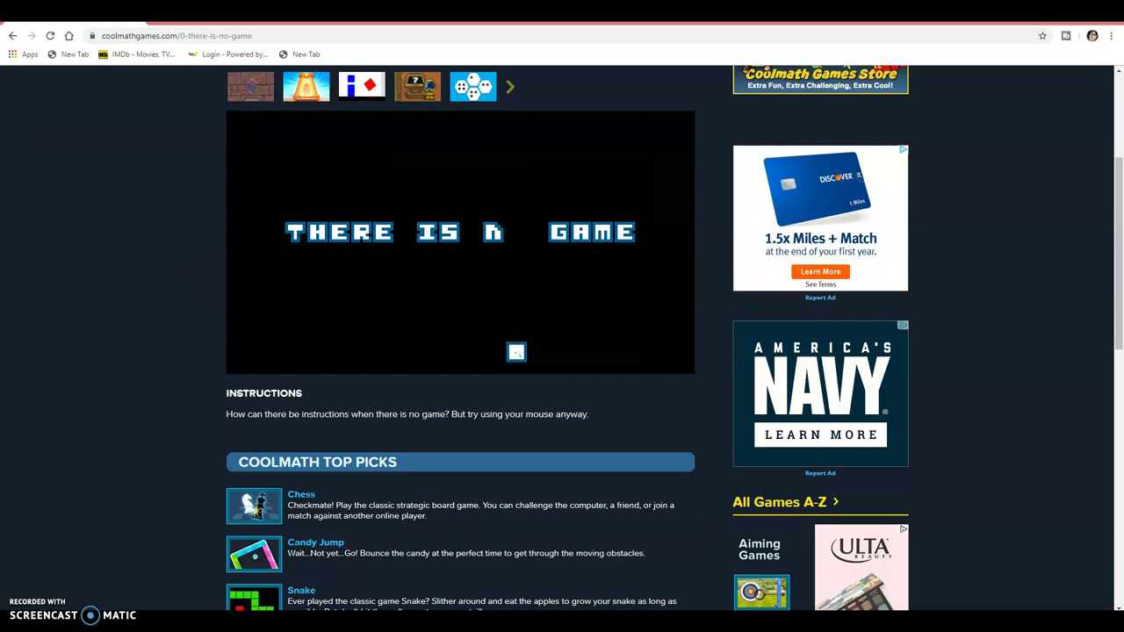
{"action": "mouse_move", "coordinate": [515, 352]}
{"action": "left_mouse_down"}
{"action": "mouse_move", "coordinate": [490, 237]}
{"action": "mouse_move", "coordinate": [513, 243]}
{"action": "left_mouse_up"}
{"action": "left_click_drag", "start_coordinate": [517, 352], "coordinate": [516, 232]}
{"action": "left_click_drag", "start_coordinate": [514, 352], "coordinate": [511, 222]}
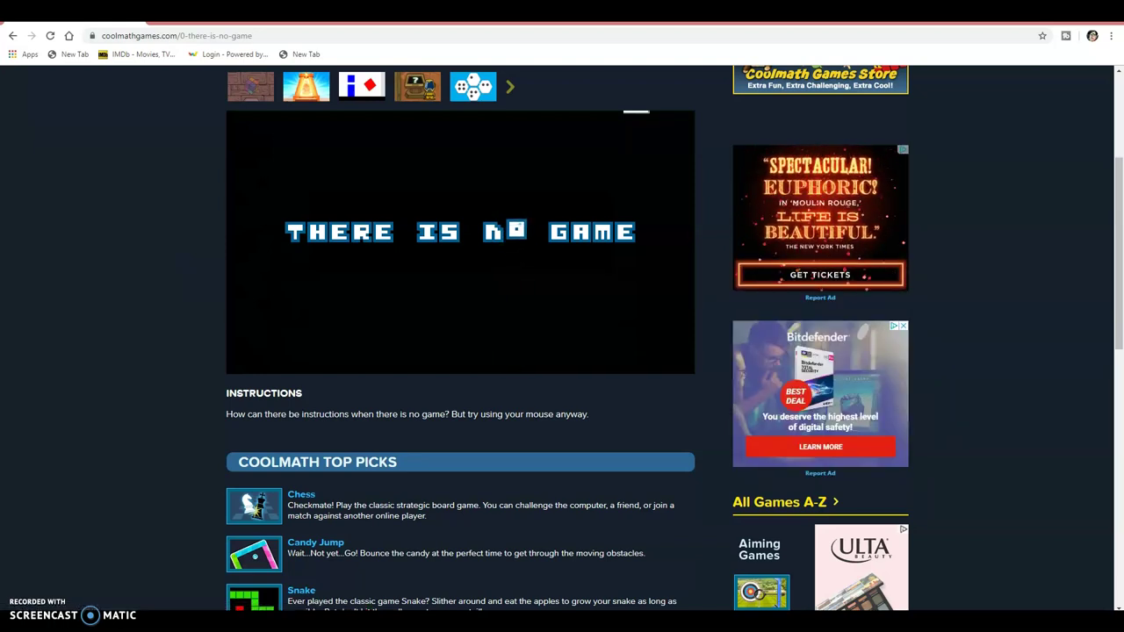
Step: Hop the O block rightward along the floor toward the top-right white button
{"action": "left_click", "coordinate": [516, 352]}
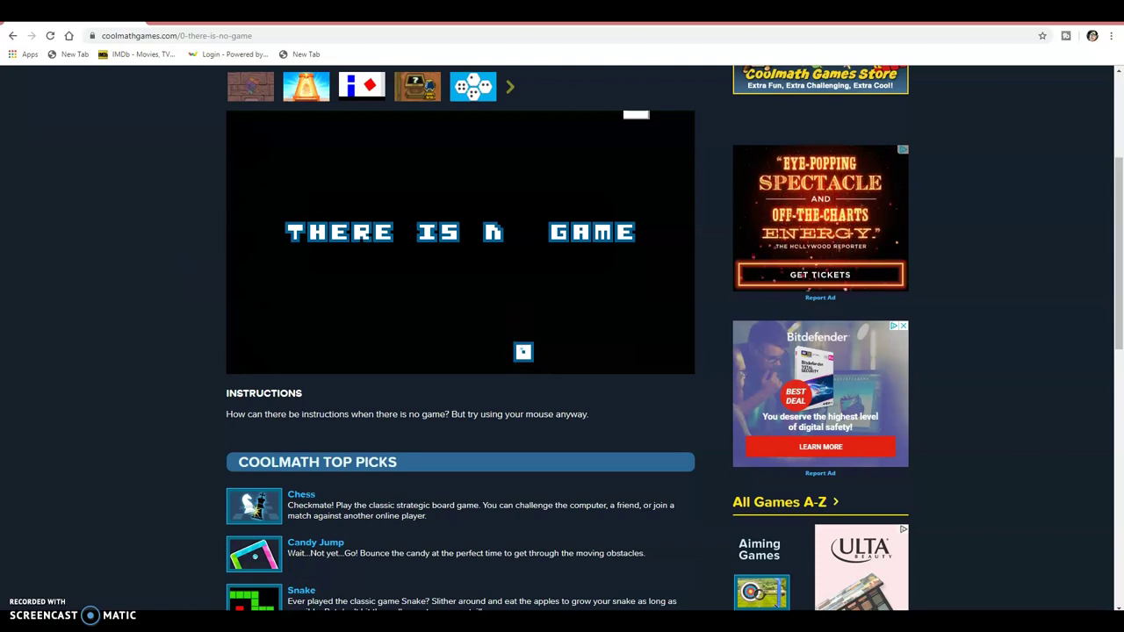
{"action": "left_click", "coordinate": [523, 352]}
{"action": "left_click", "coordinate": [525, 352]}
{"action": "left_click", "coordinate": [530, 352]}
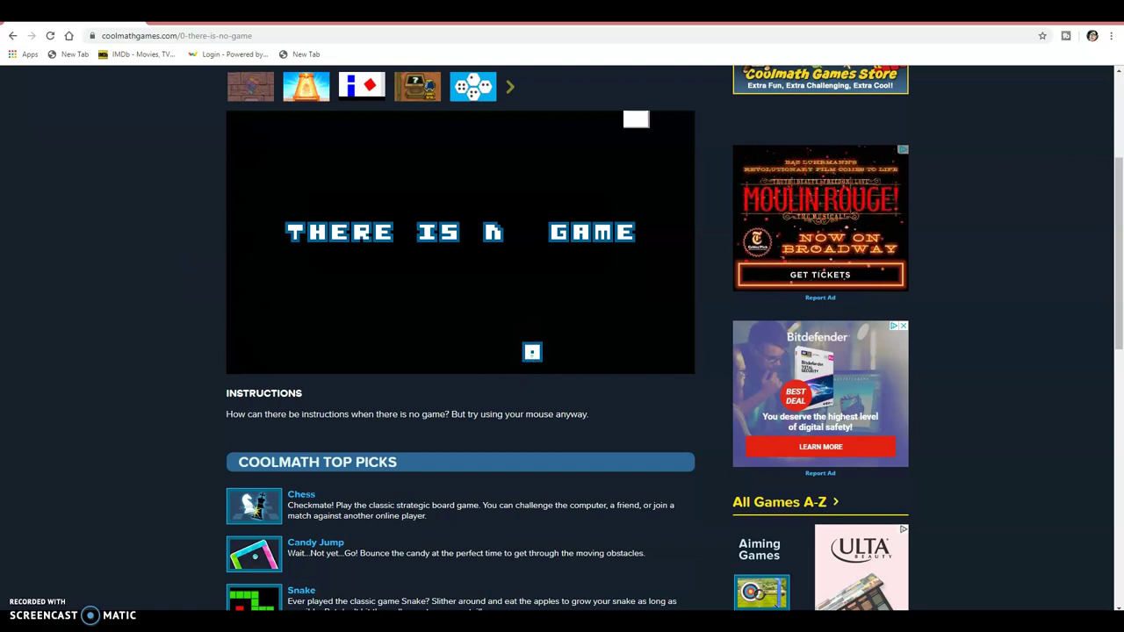
{"action": "left_click", "coordinate": [534, 331]}
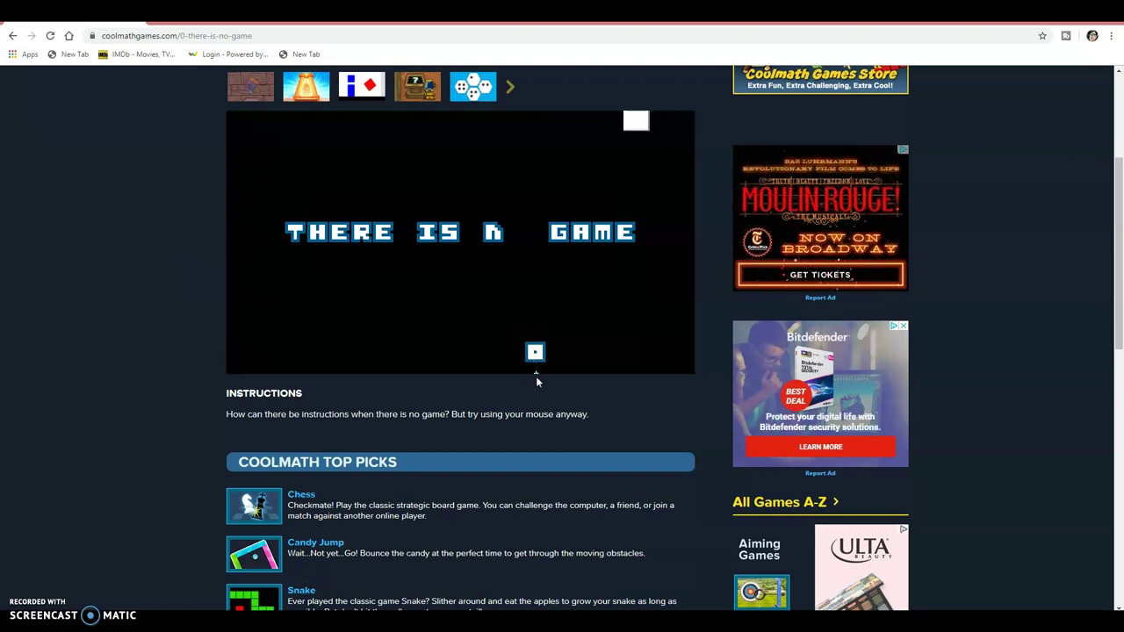
{"action": "left_click_drag", "start_coordinate": [539, 391], "coordinate": [534, 363]}
{"action": "left_click", "coordinate": [535, 352]}
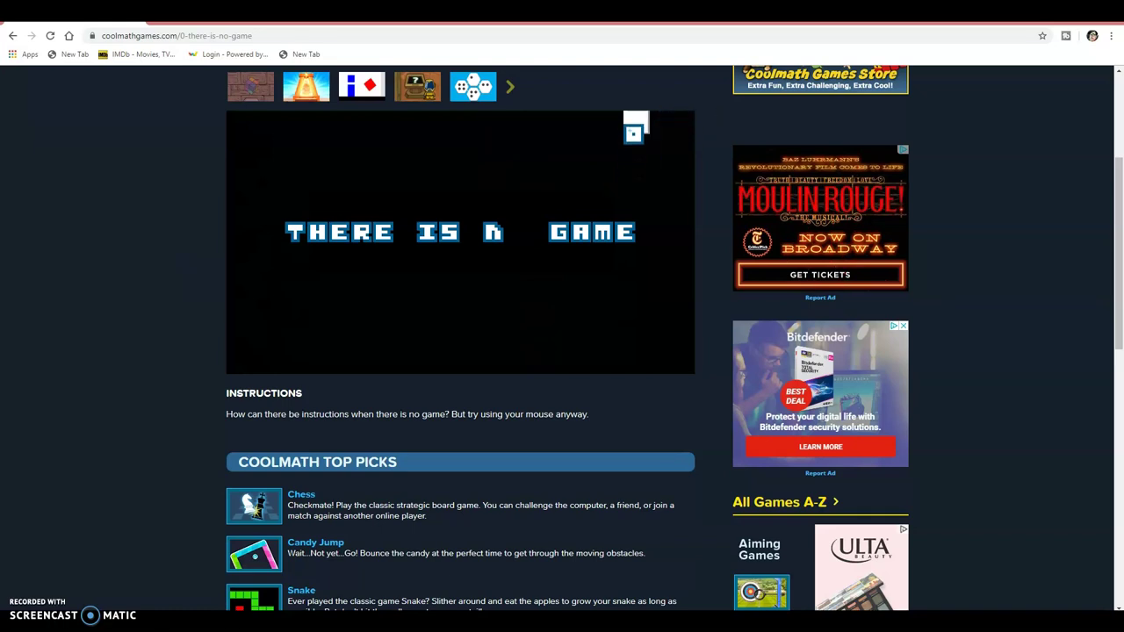
Step: Drop the O on the white button, then pester the speaker until a wooden crate drops in
{"action": "left_click", "coordinate": [593, 148]}
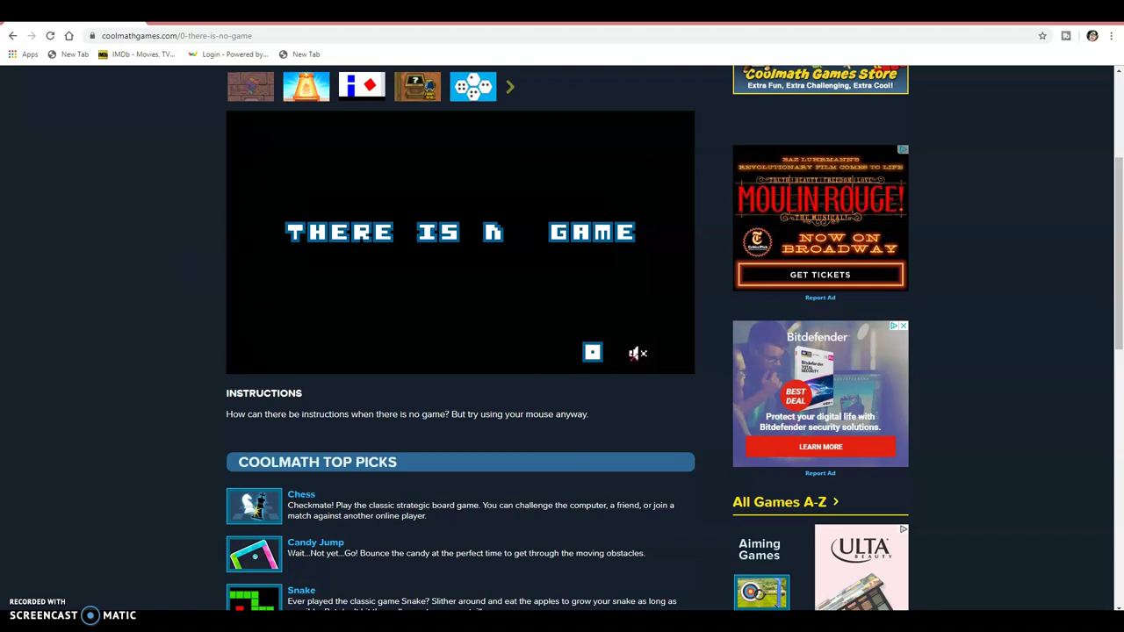
{"action": "left_click", "coordinate": [635, 353]}
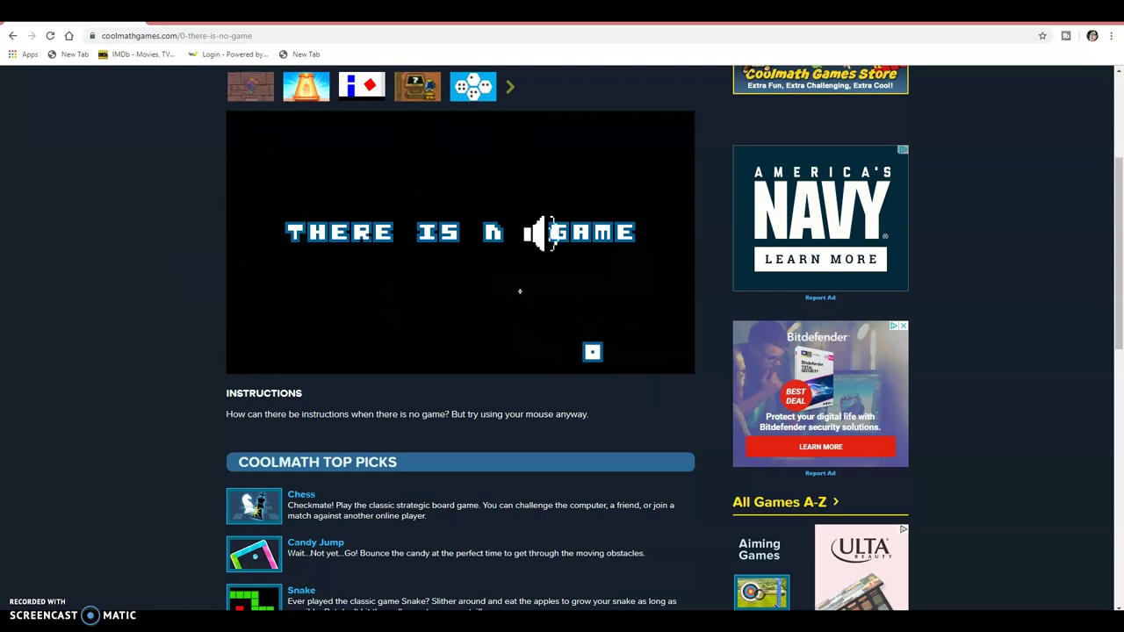
{"action": "key", "text": "ctrl+a"}
{"action": "left_click", "coordinate": [599, 186]}
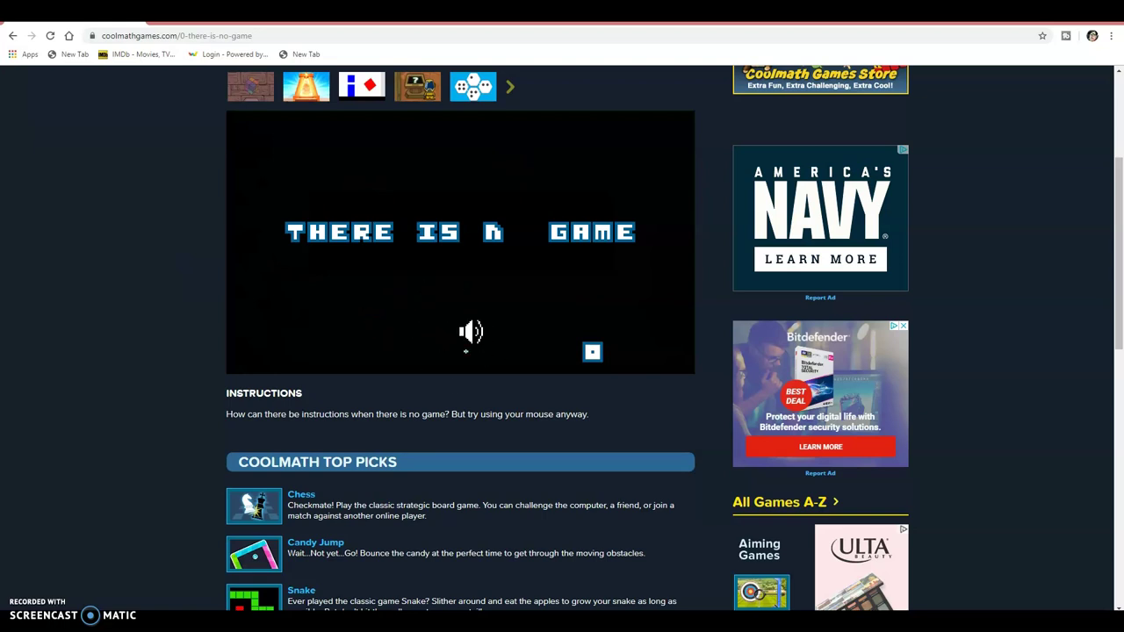
{"action": "left_click", "coordinate": [471, 331]}
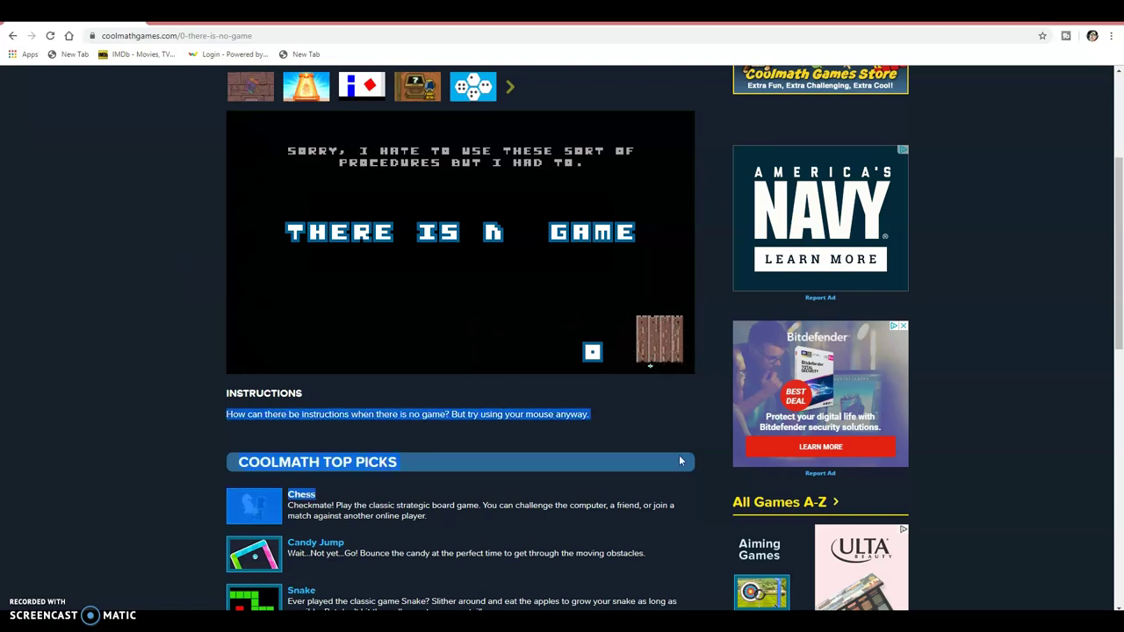
Step: Swing the O block into the wooden crate and uncover the metal plate behind the speaker
{"action": "left_click_drag", "start_coordinate": [227, 414], "coordinate": [676, 425]}
{"action": "left_click", "coordinate": [620, 361]}
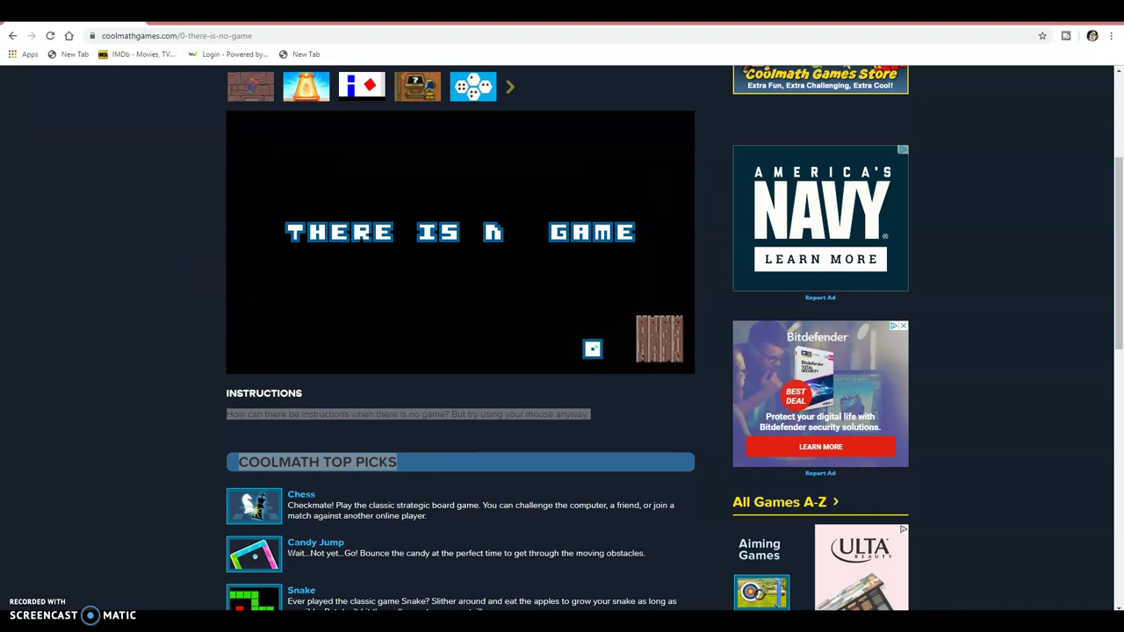
{"action": "left_click_drag", "start_coordinate": [592, 349], "coordinate": [659, 339]}
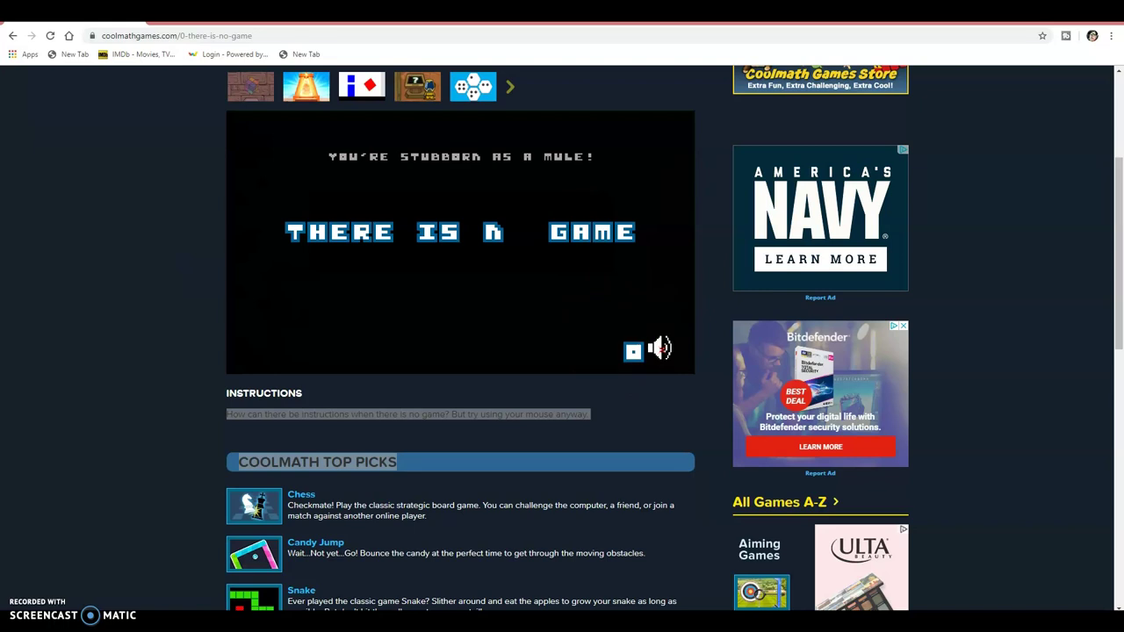
{"action": "left_click", "coordinate": [661, 348]}
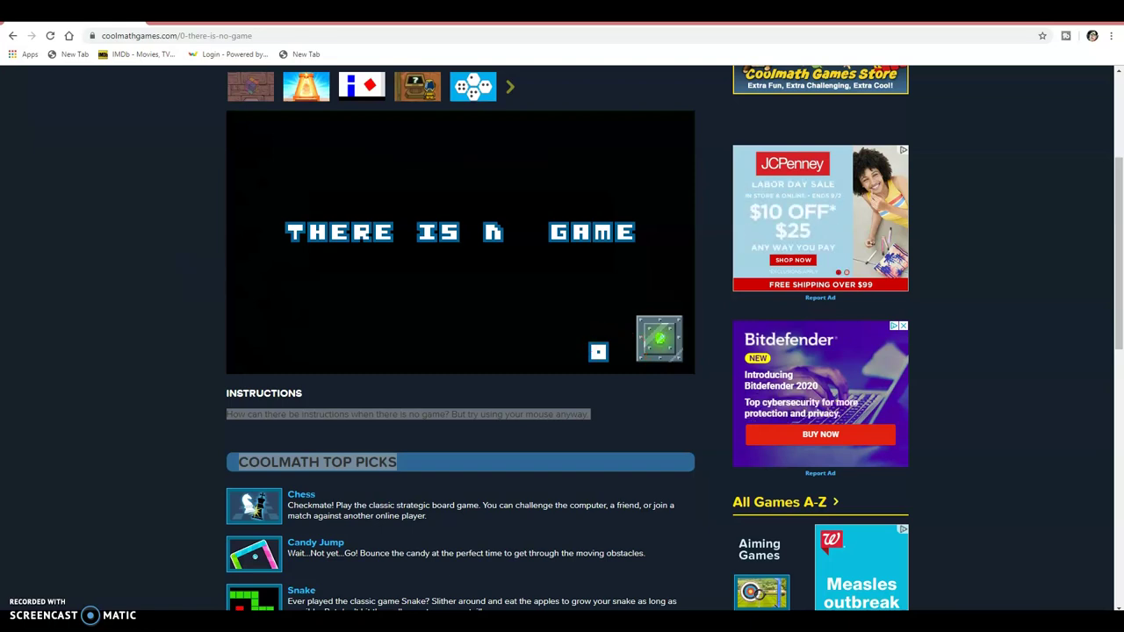
Step: Swing the metal tile into the title letters repeatedly, scattering them across the floor
{"action": "left_click_drag", "start_coordinate": [598, 352], "coordinate": [707, 172]}
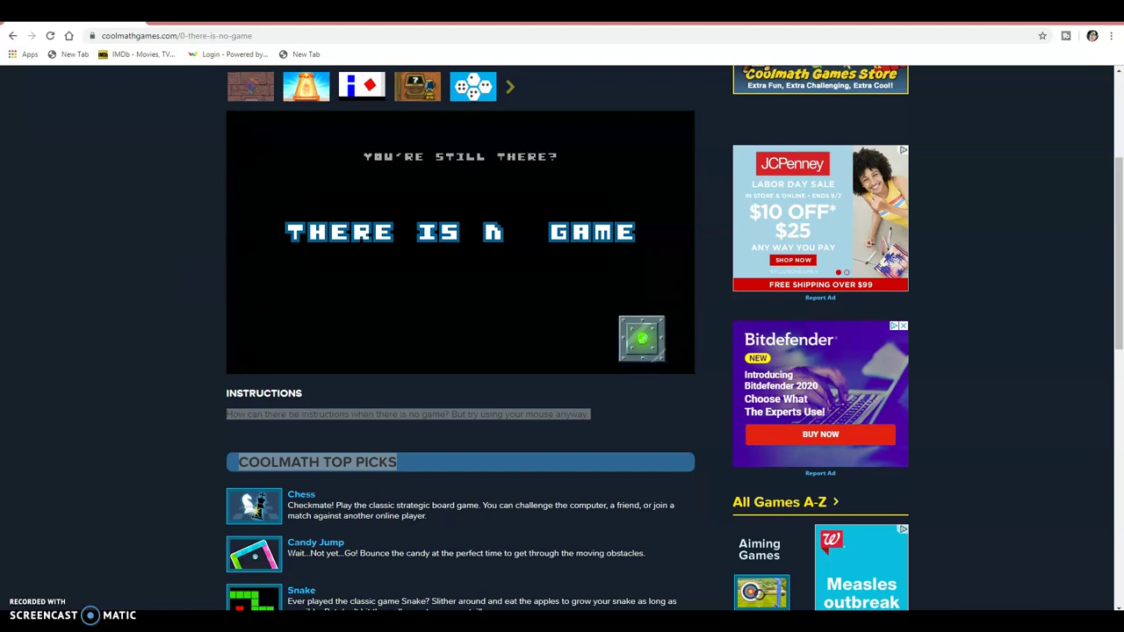
{"action": "left_click_drag", "start_coordinate": [659, 339], "coordinate": [615, 132]}
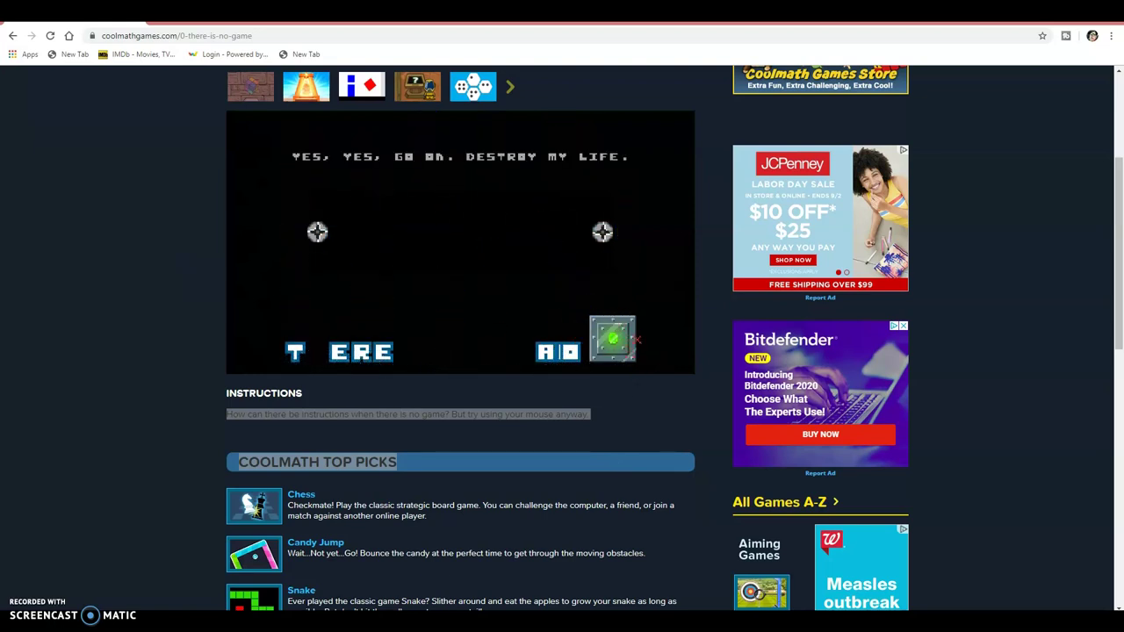
{"action": "left_click_drag", "start_coordinate": [612, 339], "coordinate": [465, 234]}
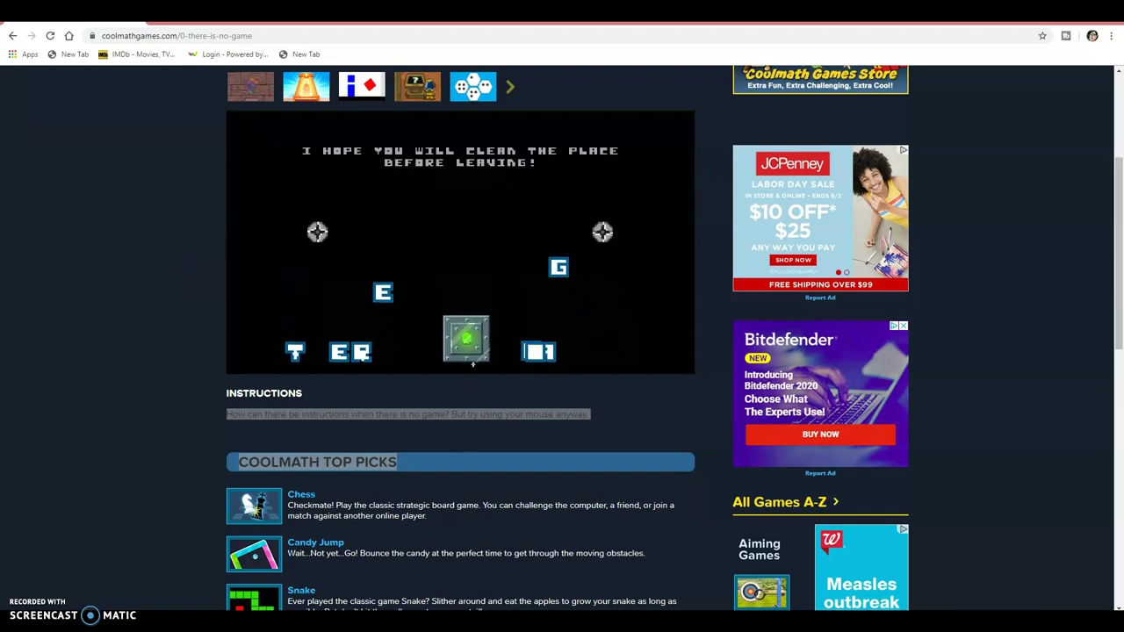
{"action": "left_click_drag", "start_coordinate": [465, 338], "coordinate": [553, 290]}
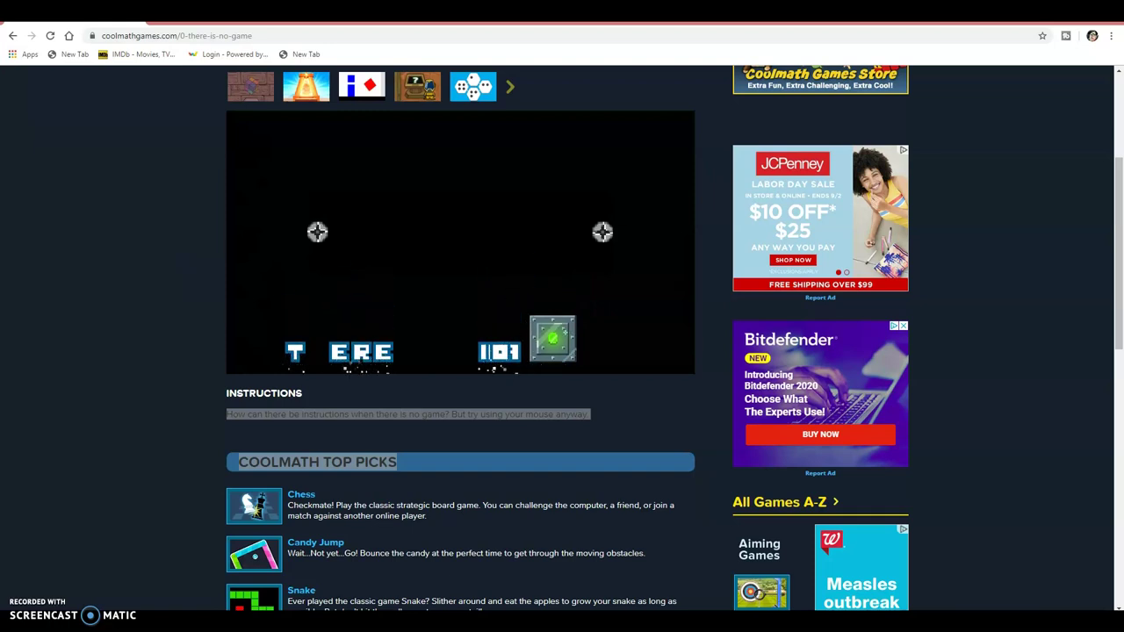
{"action": "mouse_move", "coordinate": [553, 338]}
{"action": "left_mouse_down"}
{"action": "mouse_move", "coordinate": [277, 325]}
{"action": "mouse_move", "coordinate": [334, 342]}
{"action": "mouse_move", "coordinate": [615, 281]}
{"action": "mouse_move", "coordinate": [667, 321]}
{"action": "mouse_move", "coordinate": [578, 286]}
{"action": "mouse_move", "coordinate": [456, 360]}
{"action": "mouse_move", "coordinate": [457, 233]}
{"action": "mouse_move", "coordinate": [545, 233]}
{"action": "mouse_move", "coordinate": [238, 162]}
{"action": "mouse_move", "coordinate": [457, 140]}
{"action": "mouse_move", "coordinate": [457, 338]}
{"action": "left_mouse_up"}
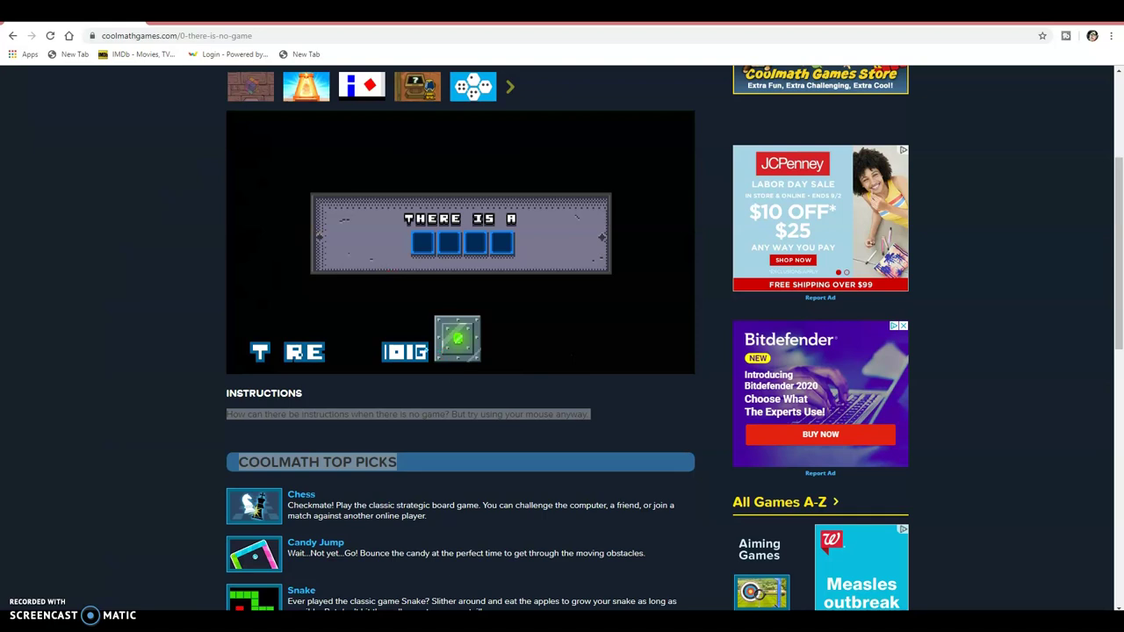
Step: Drop the G, A, M and E tiles into the four panel slots
{"action": "left_click_drag", "start_coordinate": [415, 353], "coordinate": [423, 242]}
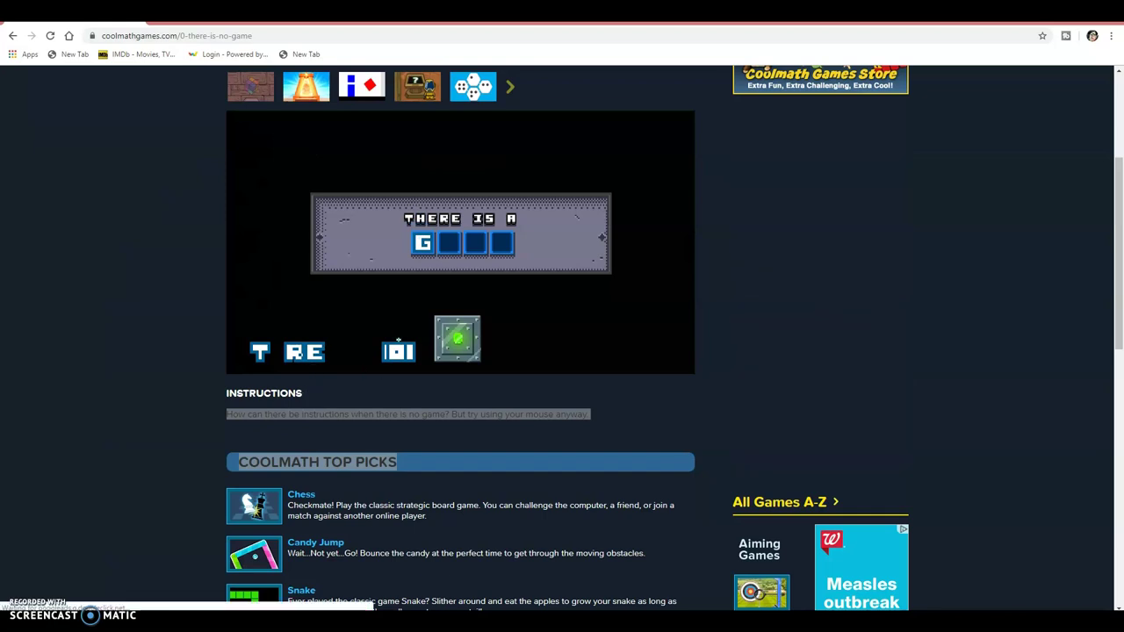
{"action": "mouse_move", "coordinate": [398, 352]}
{"action": "left_mouse_down"}
{"action": "mouse_move", "coordinate": [353, 352]}
{"action": "mouse_move", "coordinate": [394, 308]}
{"action": "left_mouse_up"}
{"action": "left_click_drag", "start_coordinate": [405, 353], "coordinate": [449, 243]}
{"action": "left_click_drag", "start_coordinate": [390, 352], "coordinate": [476, 243]}
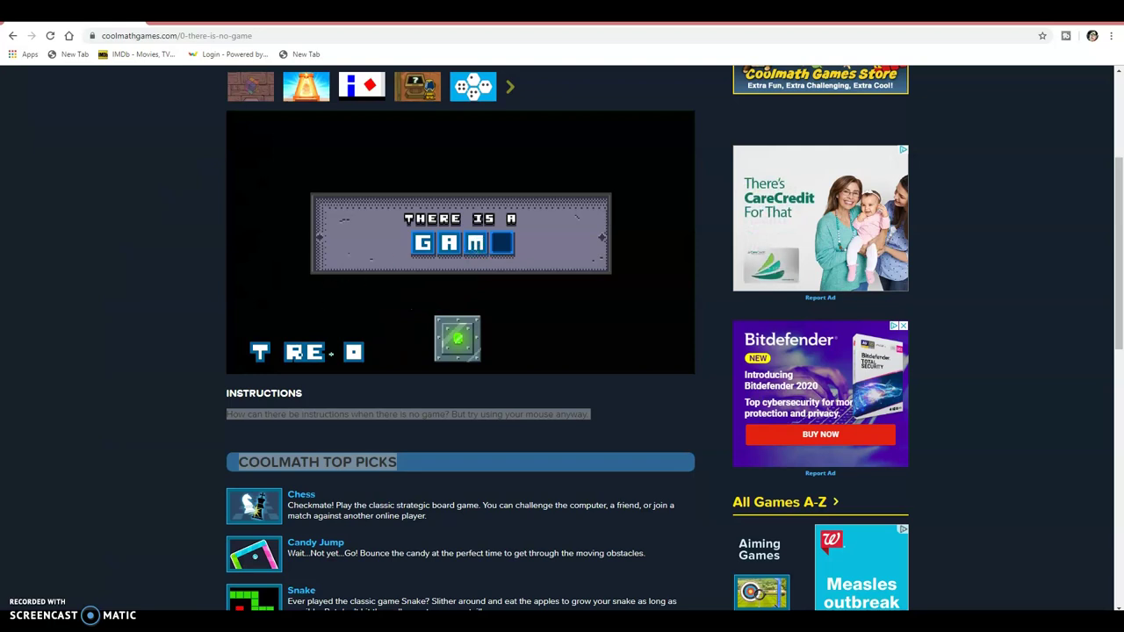
{"action": "mouse_move", "coordinate": [318, 354]}
{"action": "left_mouse_down"}
{"action": "mouse_move", "coordinate": [508, 251]}
{"action": "mouse_move", "coordinate": [502, 243]}
{"action": "left_mouse_up"}
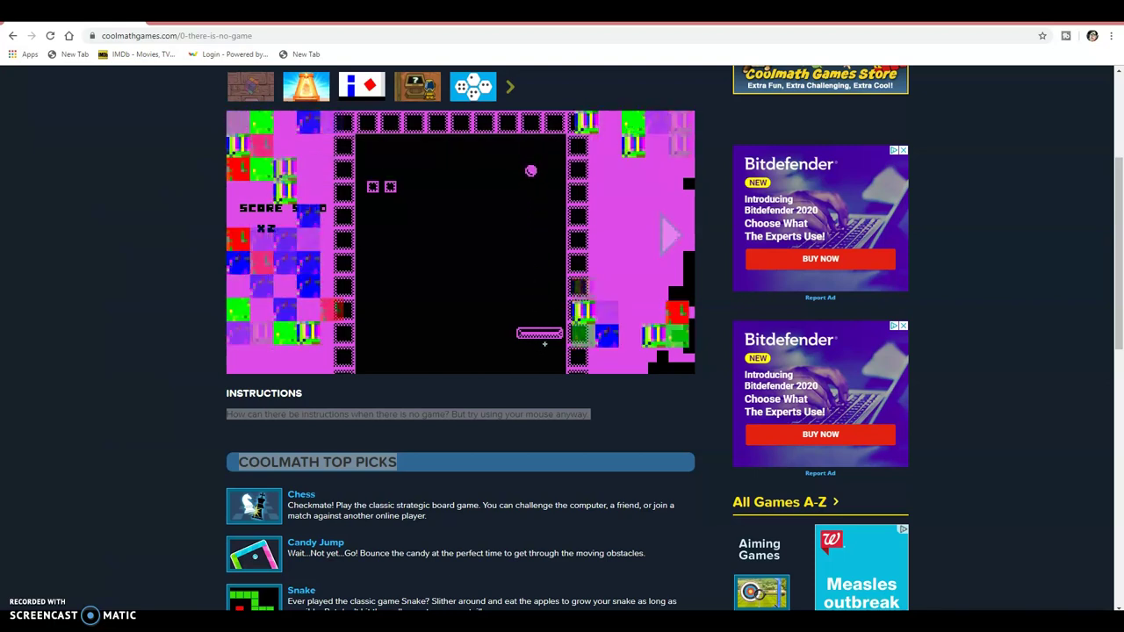
Step: Launch the breakout ball, return to the panel screen, then enter the caged goat room
{"action": "left_click", "coordinate": [518, 323]}
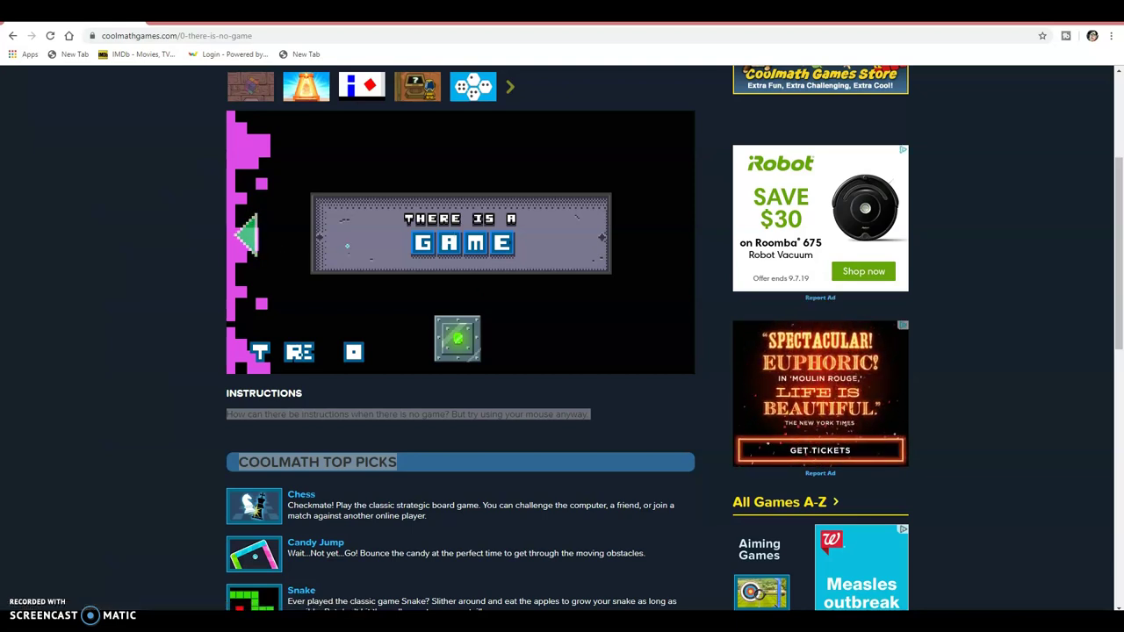
{"action": "left_click", "coordinate": [250, 235]}
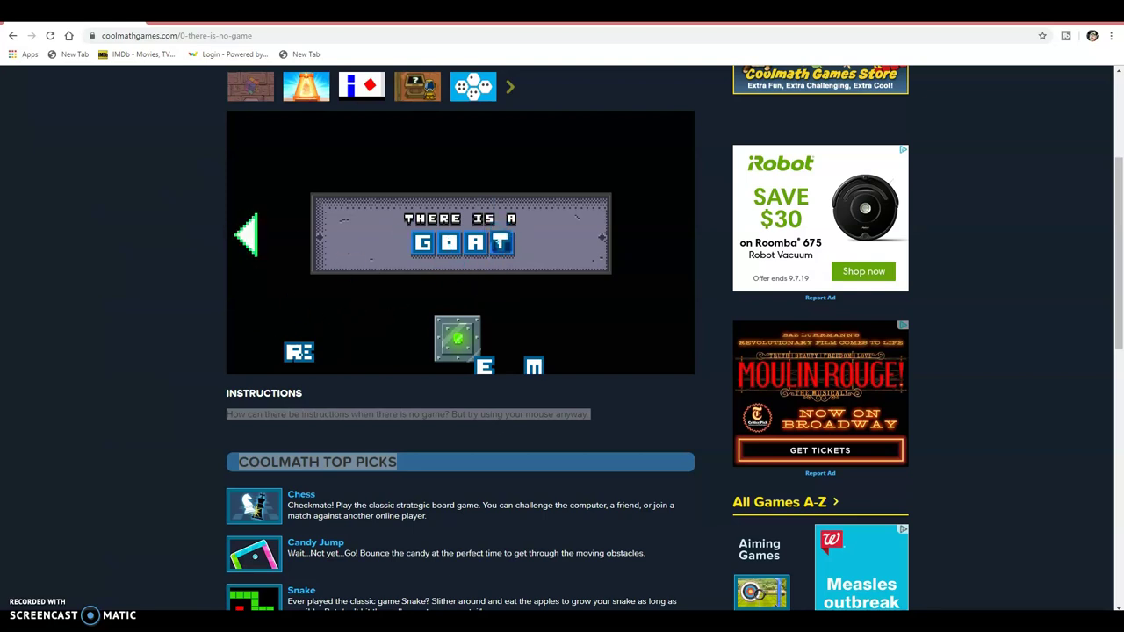
{"action": "left_click", "coordinate": [670, 244]}
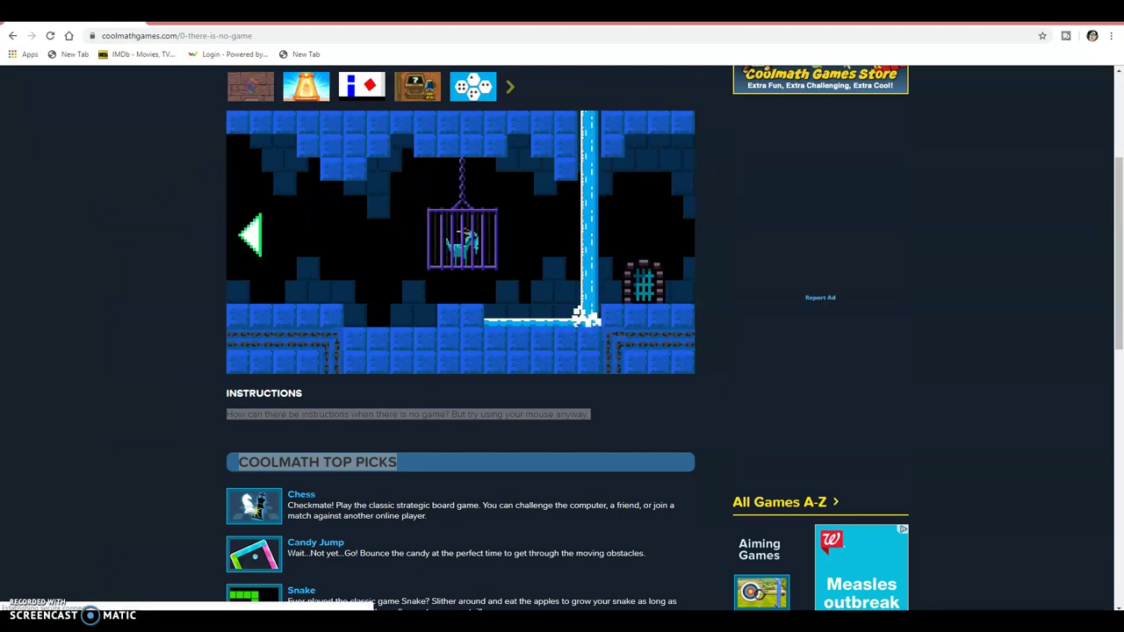
Step: Carry the key upward, visit the goat room, then head left into the glitchy trophy room
{"action": "left_click", "coordinate": [253, 236]}
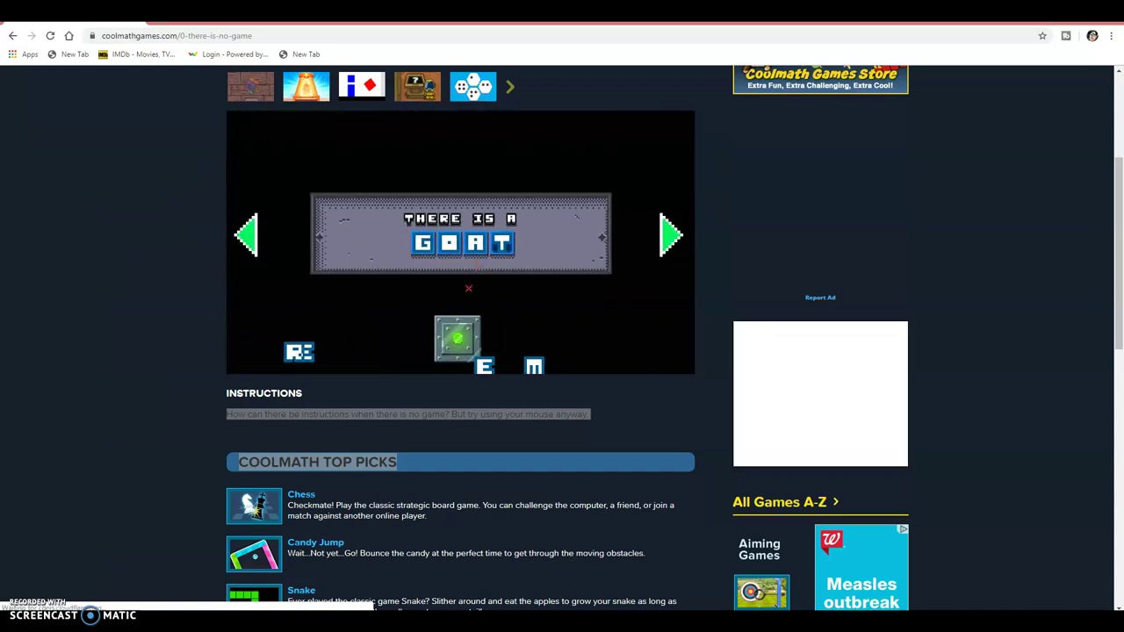
{"action": "left_click_drag", "start_coordinate": [362, 303], "coordinate": [430, 112]}
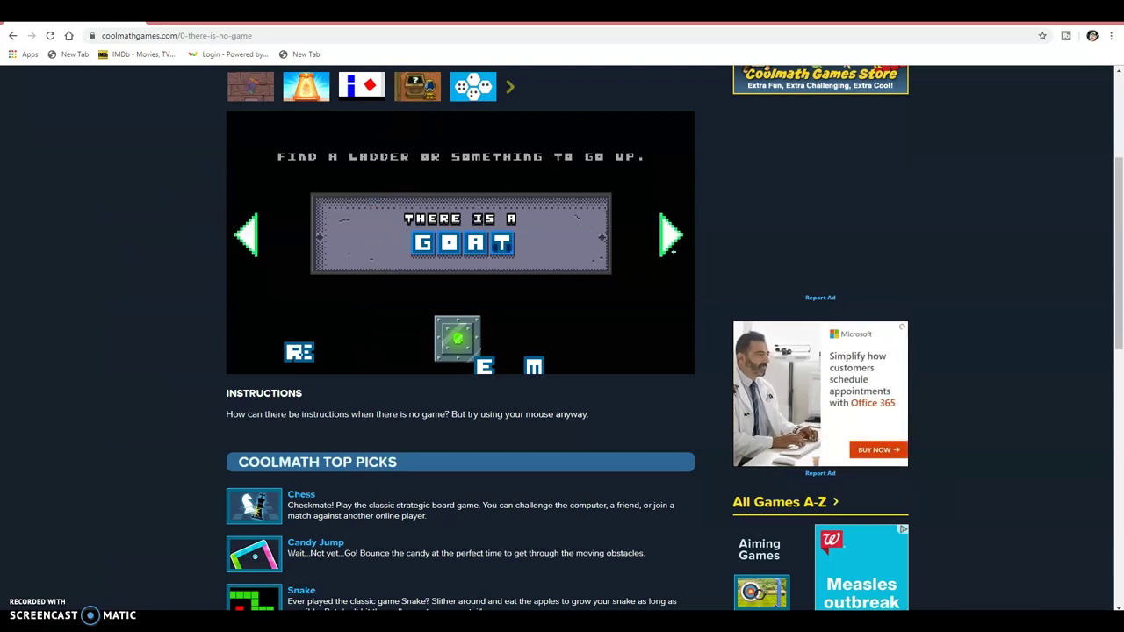
{"action": "left_click", "coordinate": [675, 254]}
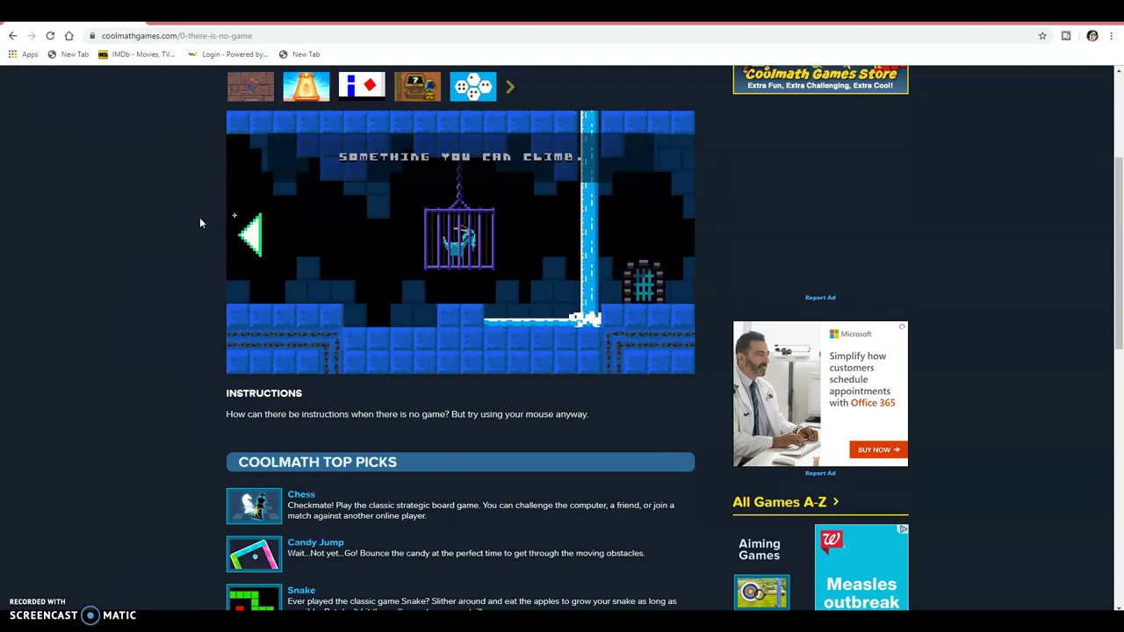
{"action": "left_click", "coordinate": [252, 235]}
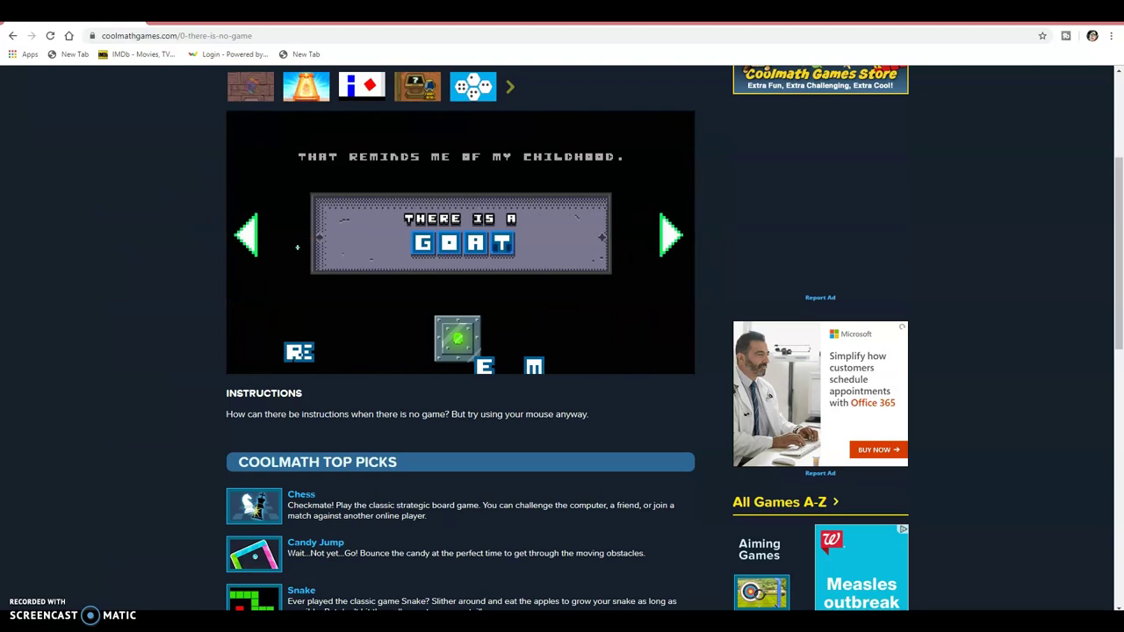
{"action": "left_click", "coordinate": [258, 241]}
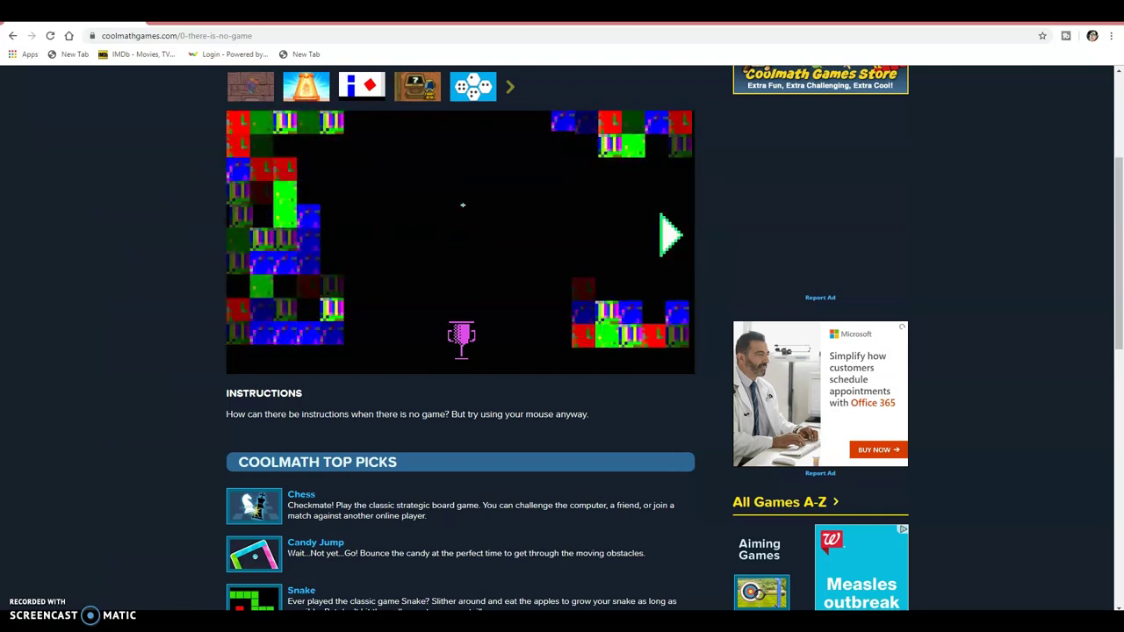
Step: Lift the pink trophy, then drag it out toward the waterfall goat cave
{"action": "left_click_drag", "start_coordinate": [461, 338], "coordinate": [445, 209]}
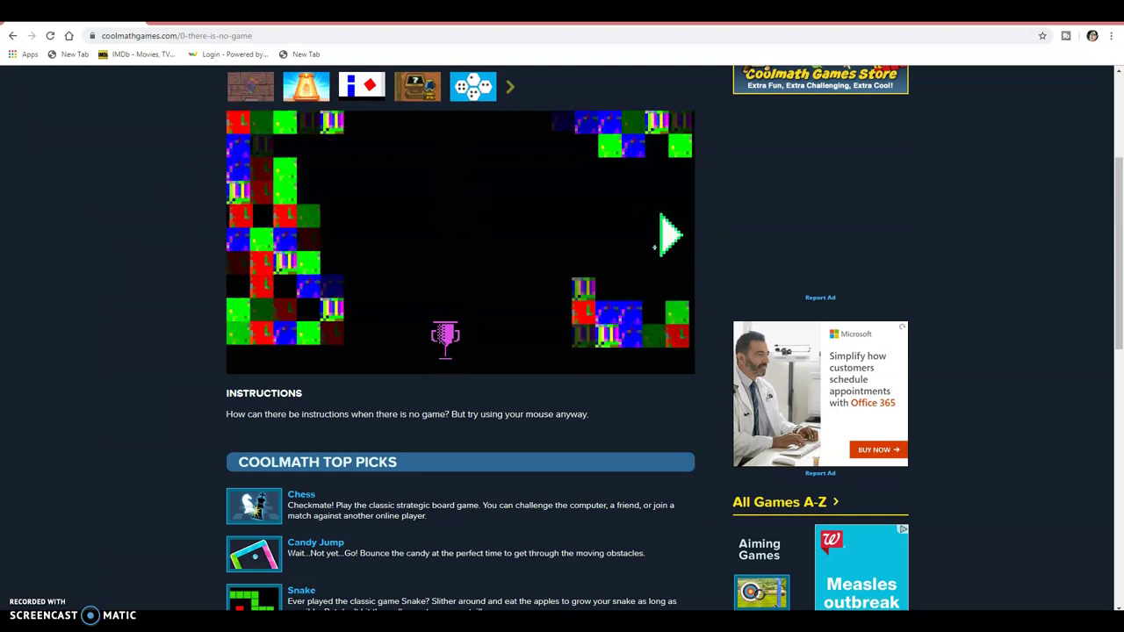
{"action": "left_click", "coordinate": [649, 246]}
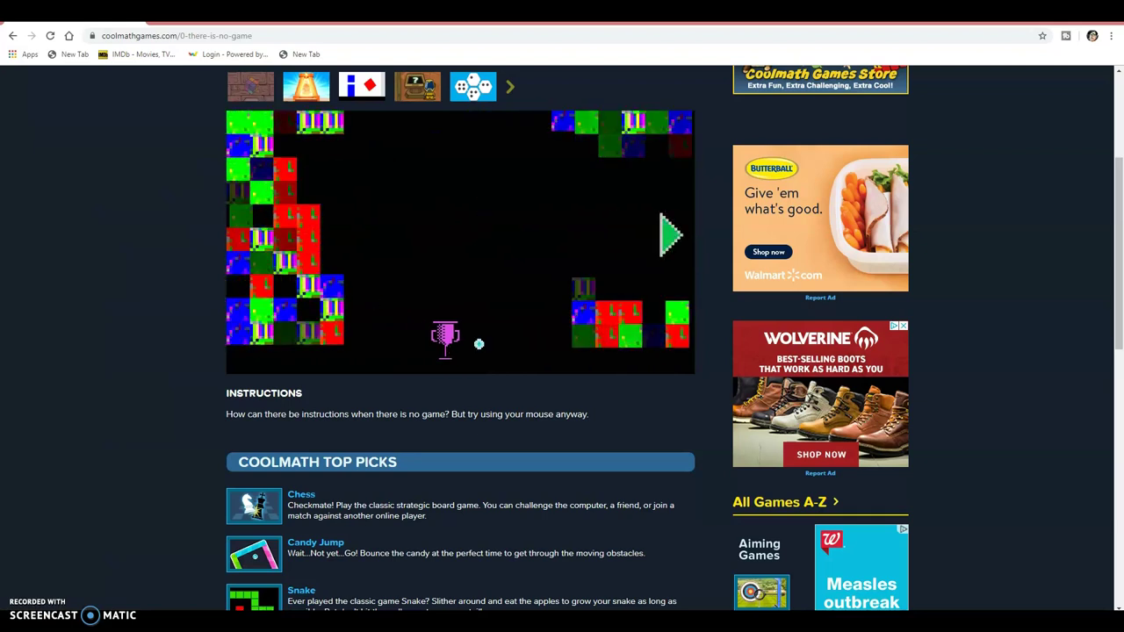
{"action": "mouse_move", "coordinate": [443, 339]}
{"action": "left_mouse_down"}
{"action": "mouse_move", "coordinate": [685, 250]}
{"action": "mouse_move", "coordinate": [513, 332]}
{"action": "mouse_move", "coordinate": [709, 282]}
{"action": "mouse_move", "coordinate": [569, 259]}
{"action": "mouse_move", "coordinate": [581, 298]}
{"action": "mouse_move", "coordinate": [151, 298]}
{"action": "left_mouse_up"}
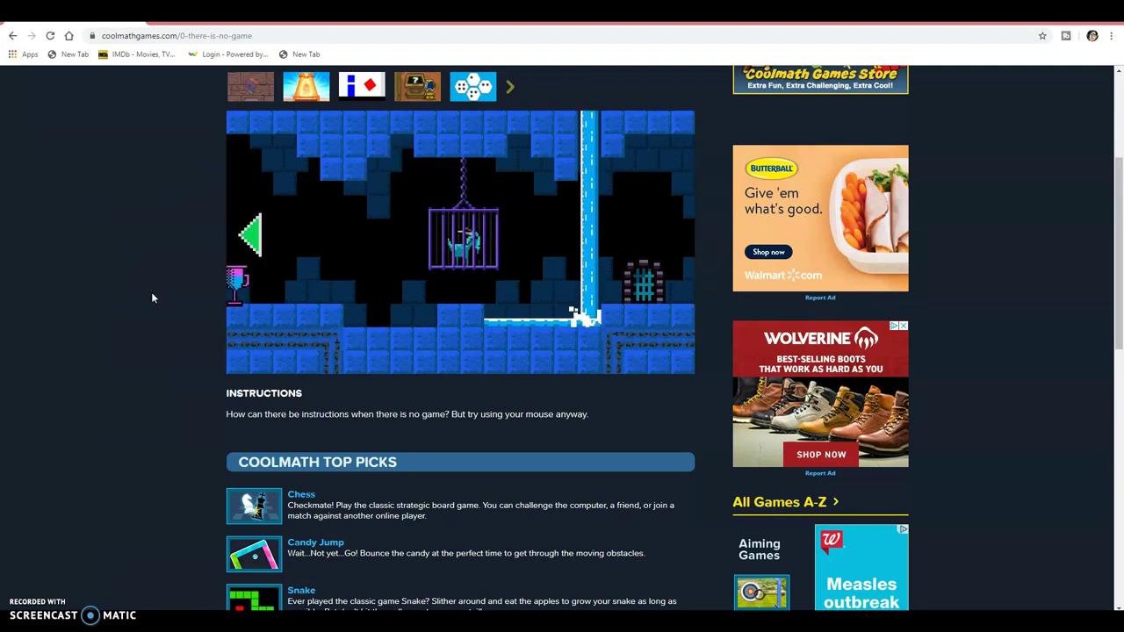
Step: Drag the trophy over to the bare tree and plant it at the tree's base
{"action": "mouse_move", "coordinate": [152, 298]}
{"action": "left_mouse_down"}
{"action": "mouse_move", "coordinate": [218, 208]}
{"action": "mouse_move", "coordinate": [250, 237]}
{"action": "left_mouse_up"}
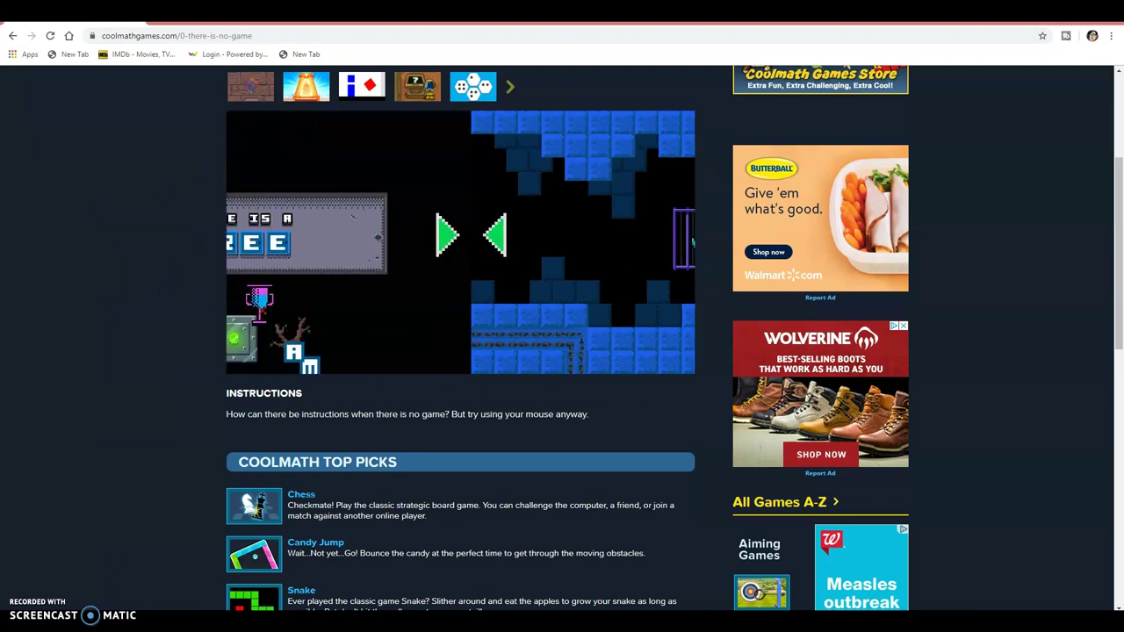
{"action": "left_click_drag", "start_coordinate": [260, 298], "coordinate": [518, 350]}
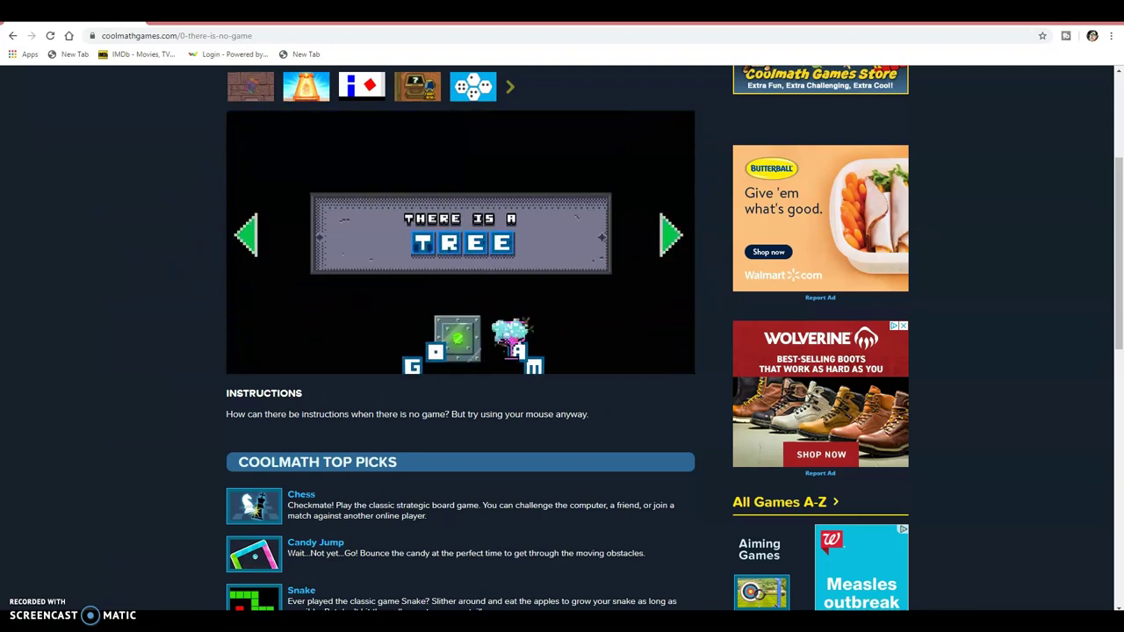
{"action": "left_click", "coordinate": [518, 349]}
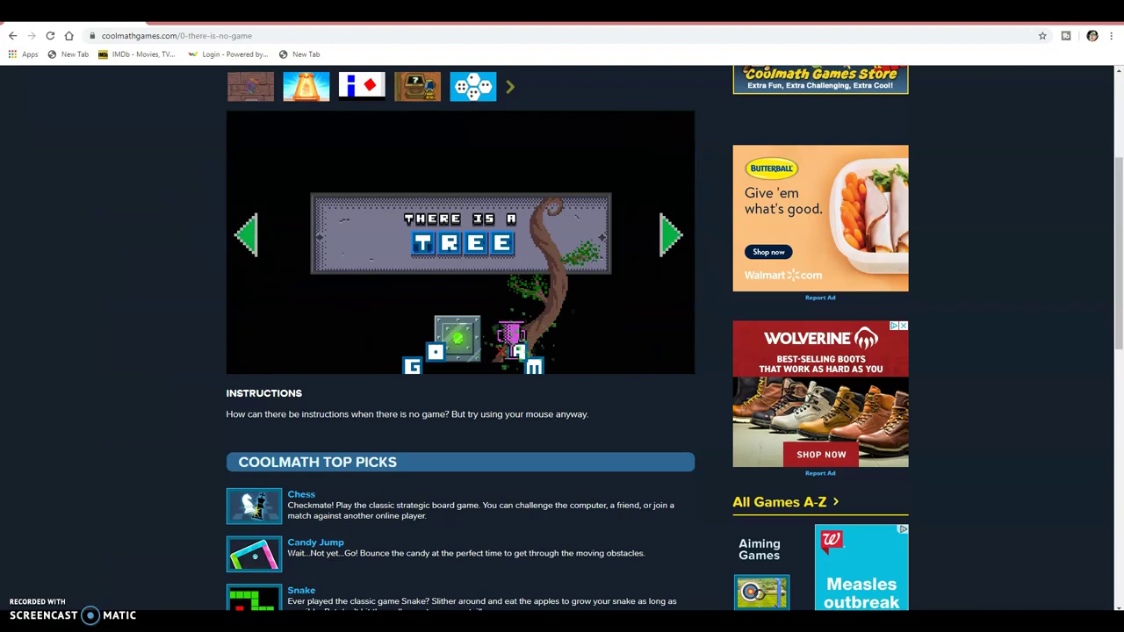
Step: Carry the trophy between the tree and caged goat rooms, ending in the tree room
{"action": "left_click_drag", "start_coordinate": [512, 338], "coordinate": [686, 270]}
{"action": "left_click", "coordinate": [670, 236]}
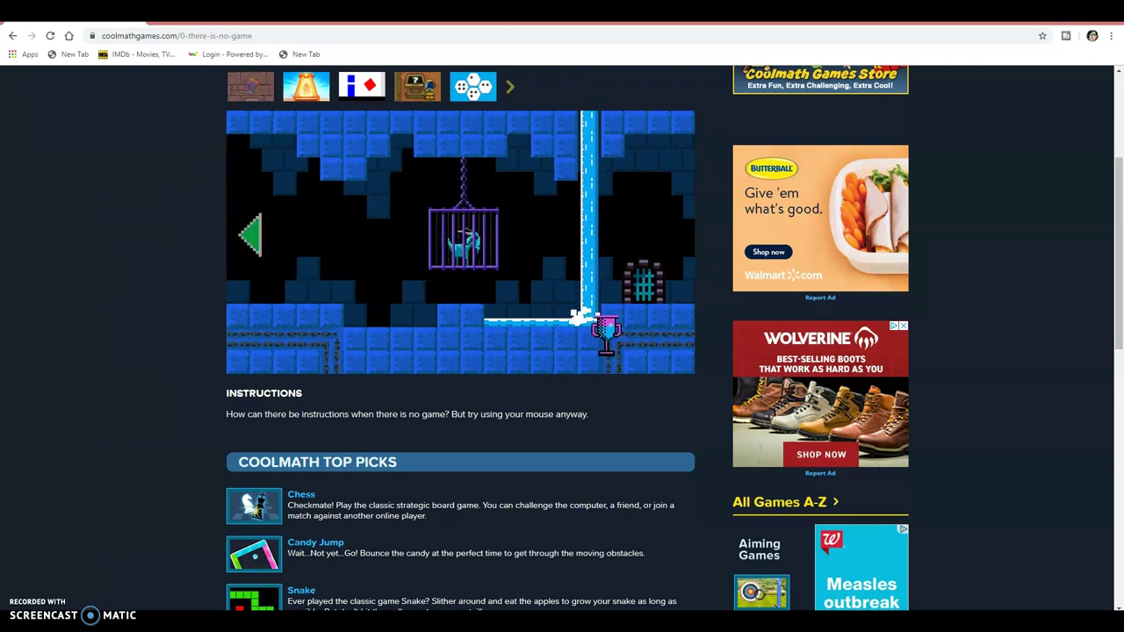
{"action": "left_click_drag", "start_coordinate": [599, 321], "coordinate": [233, 244]}
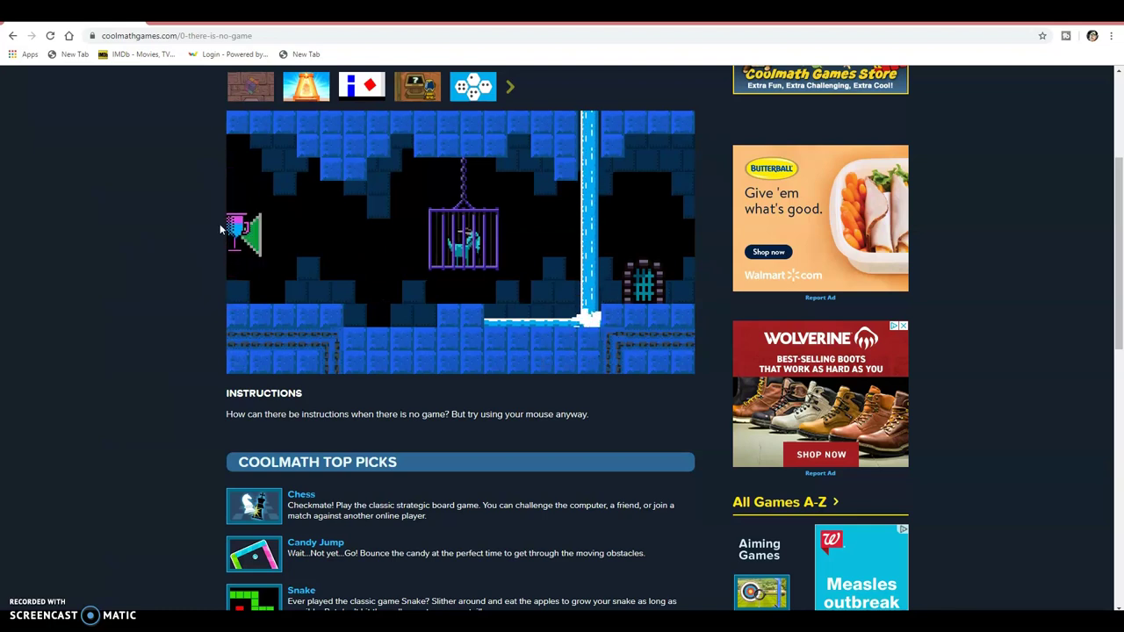
{"action": "left_click", "coordinate": [246, 236]}
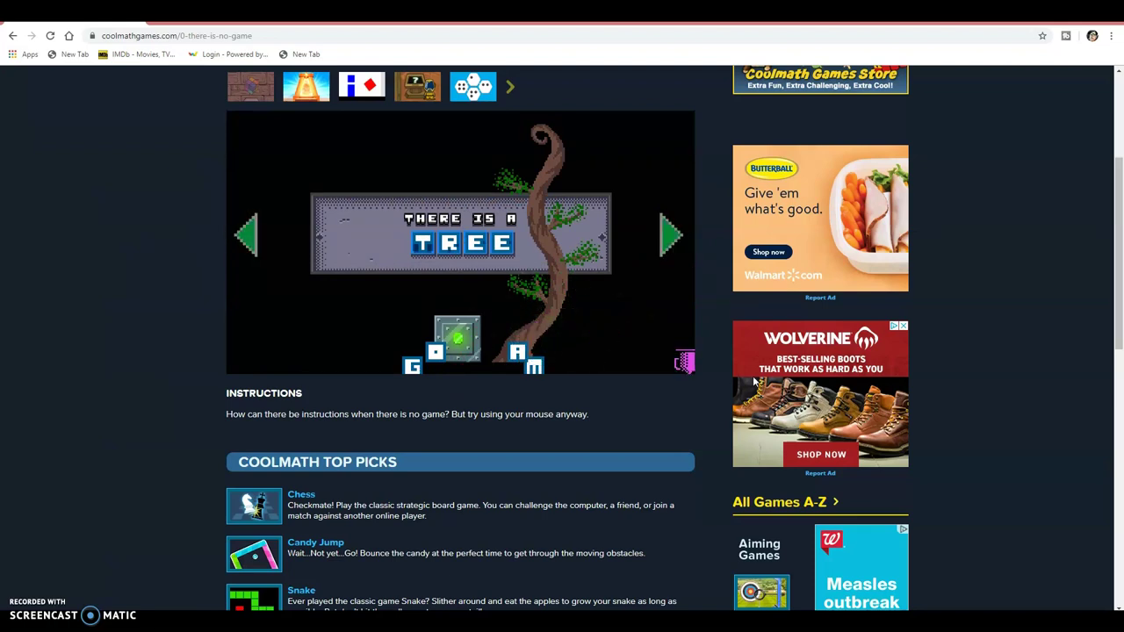
{"action": "left_click", "coordinate": [670, 236]}
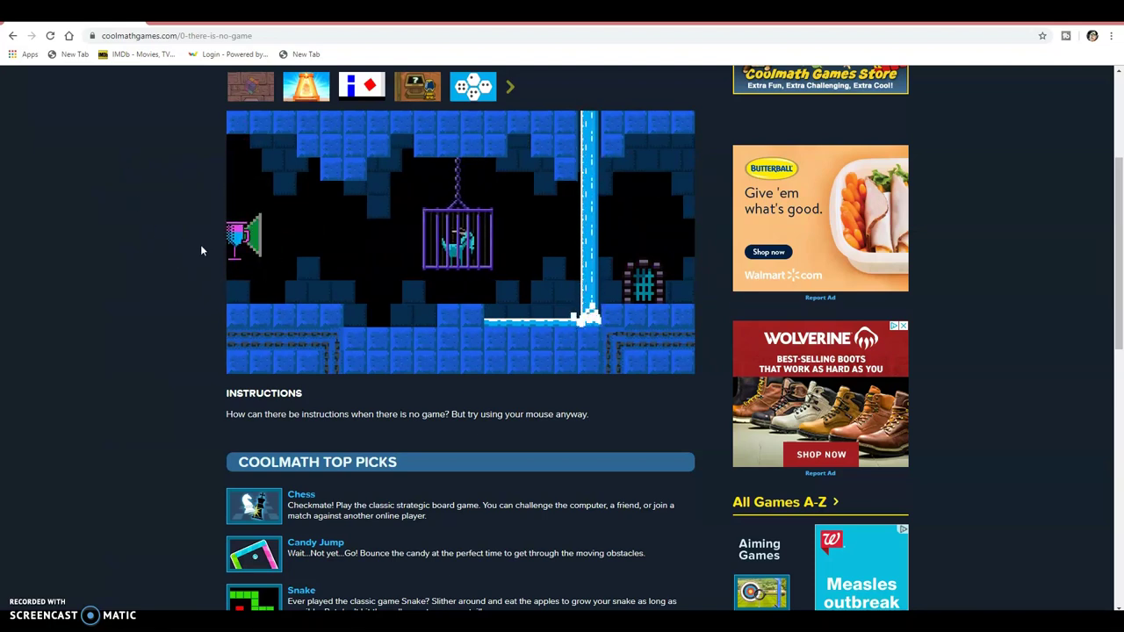
{"action": "left_click", "coordinate": [251, 234]}
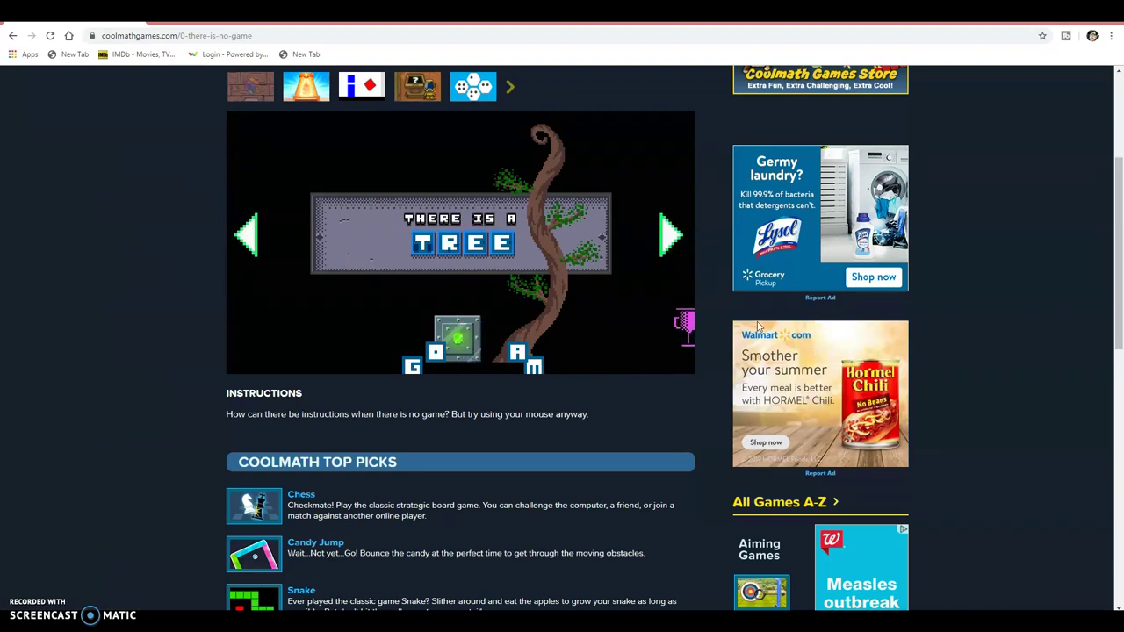
{"action": "left_click", "coordinate": [671, 237]}
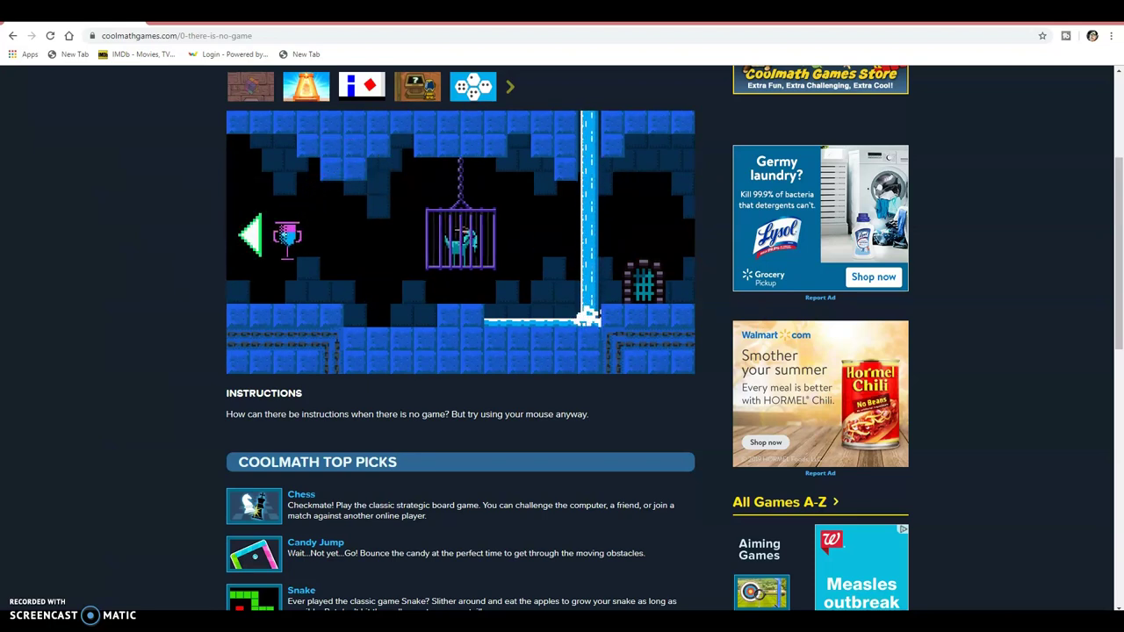
{"action": "left_click", "coordinate": [254, 236]}
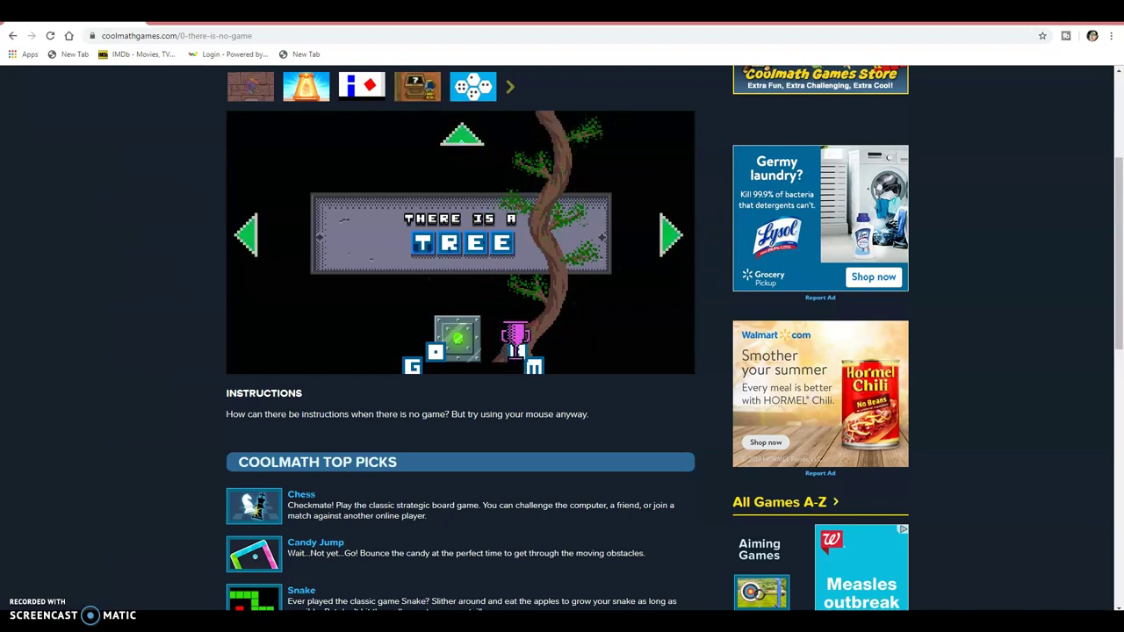
Step: Climb to the treetop, shake the key loose, and return below the tree
{"action": "left_click", "coordinate": [462, 136]}
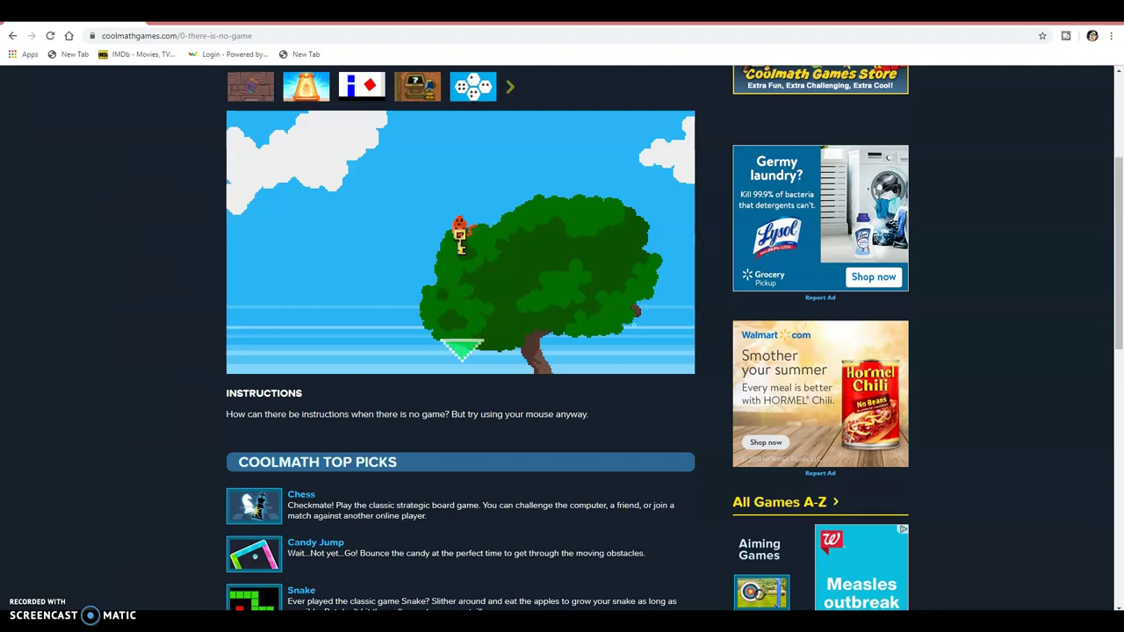
{"action": "left_click", "coordinate": [633, 312]}
{"action": "left_click", "coordinate": [464, 350]}
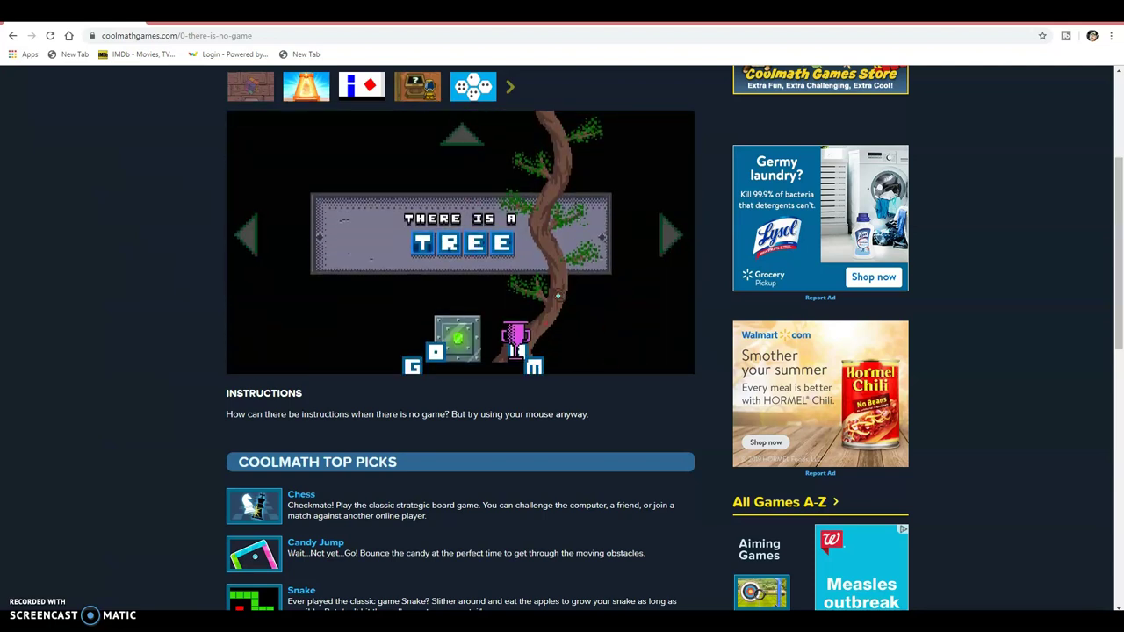
{"action": "left_click", "coordinate": [462, 136]}
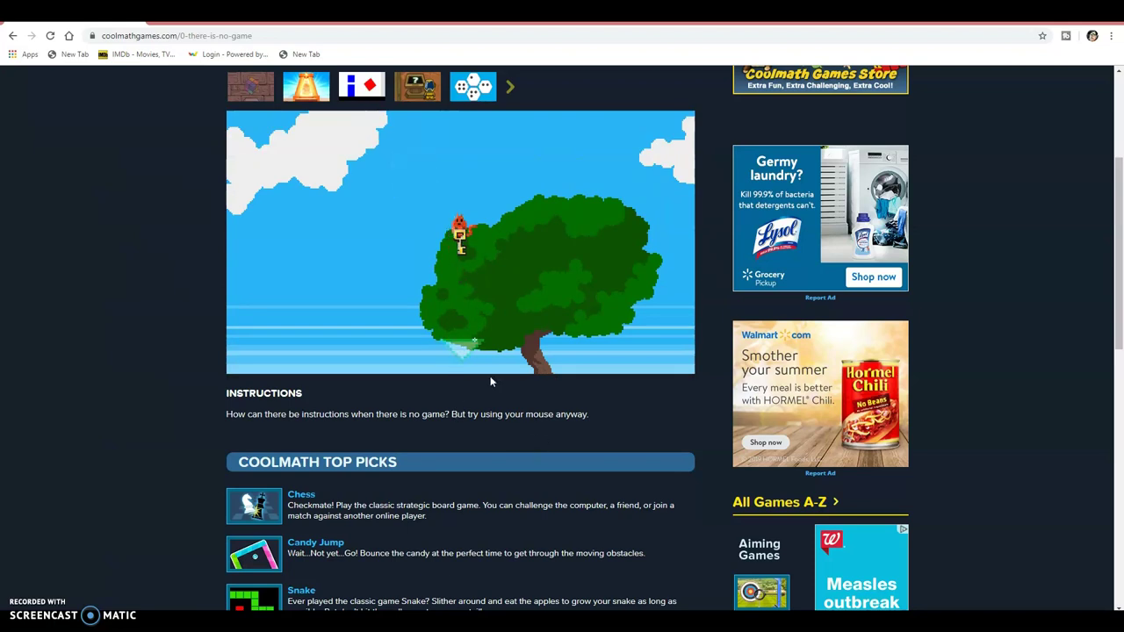
{"action": "left_click", "coordinate": [464, 351]}
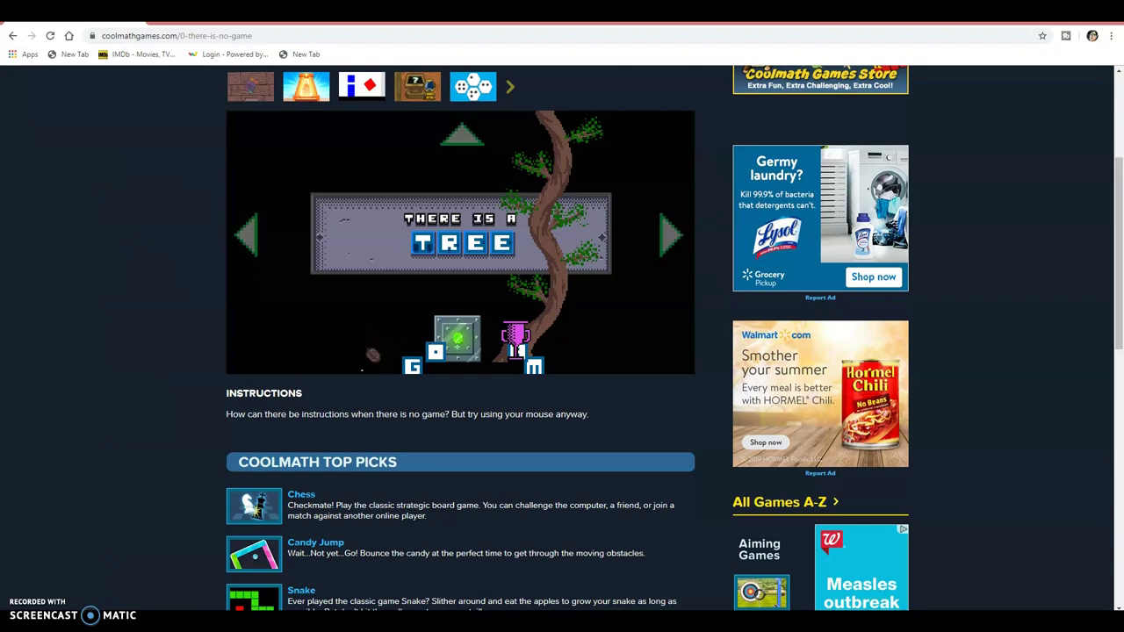
Step: Move the green block aside, then revisit the treetop and come back down
{"action": "left_click_drag", "start_coordinate": [456, 338], "coordinate": [369, 270]}
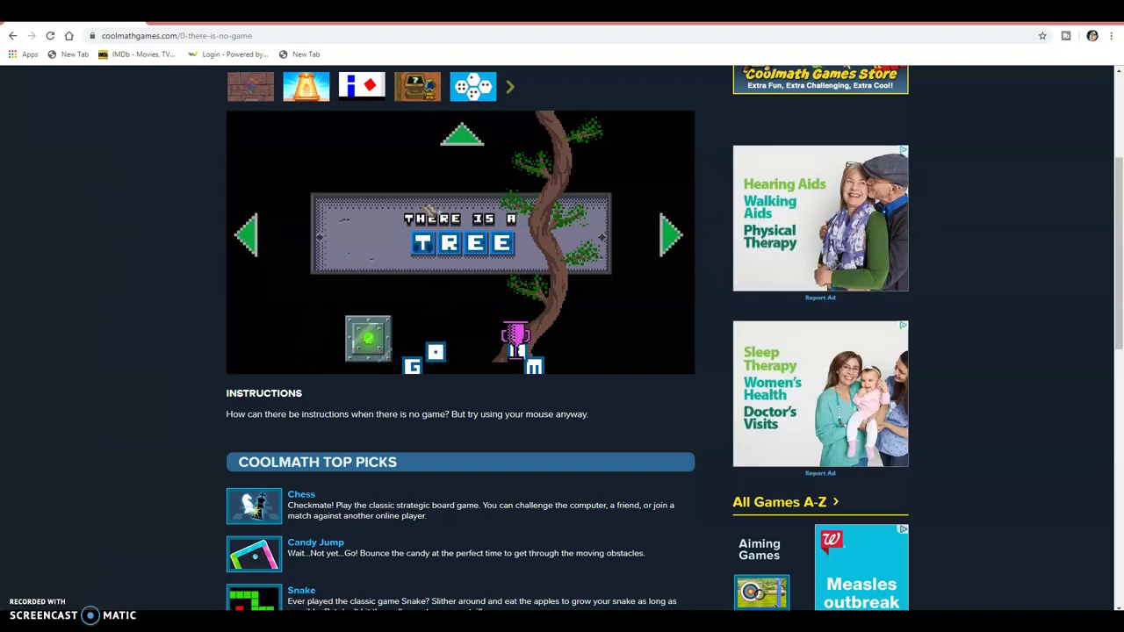
{"action": "left_click", "coordinate": [462, 141]}
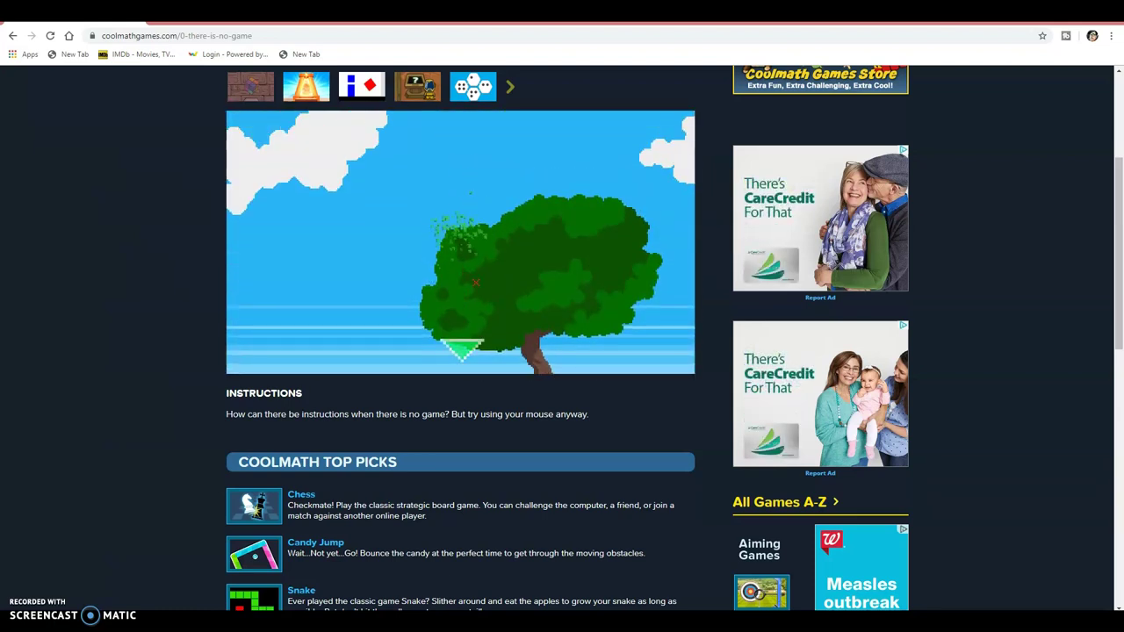
{"action": "left_click", "coordinate": [464, 349]}
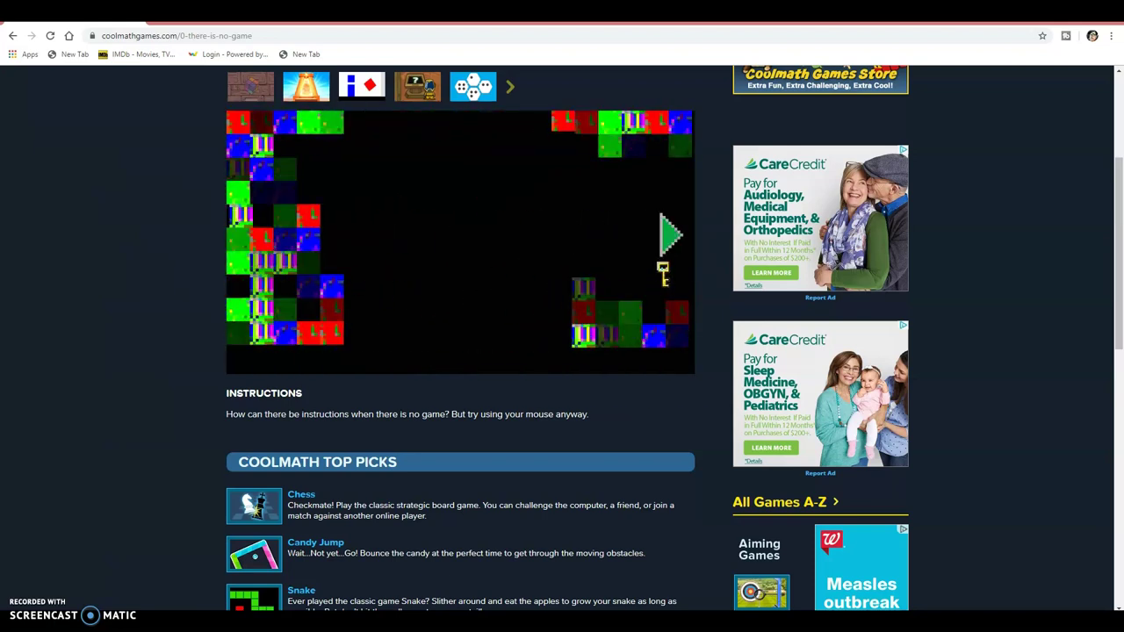
Step: Bring the key into the caged goat room and unlock the cage
{"action": "left_click", "coordinate": [669, 235]}
{"action": "left_click", "coordinate": [669, 235]}
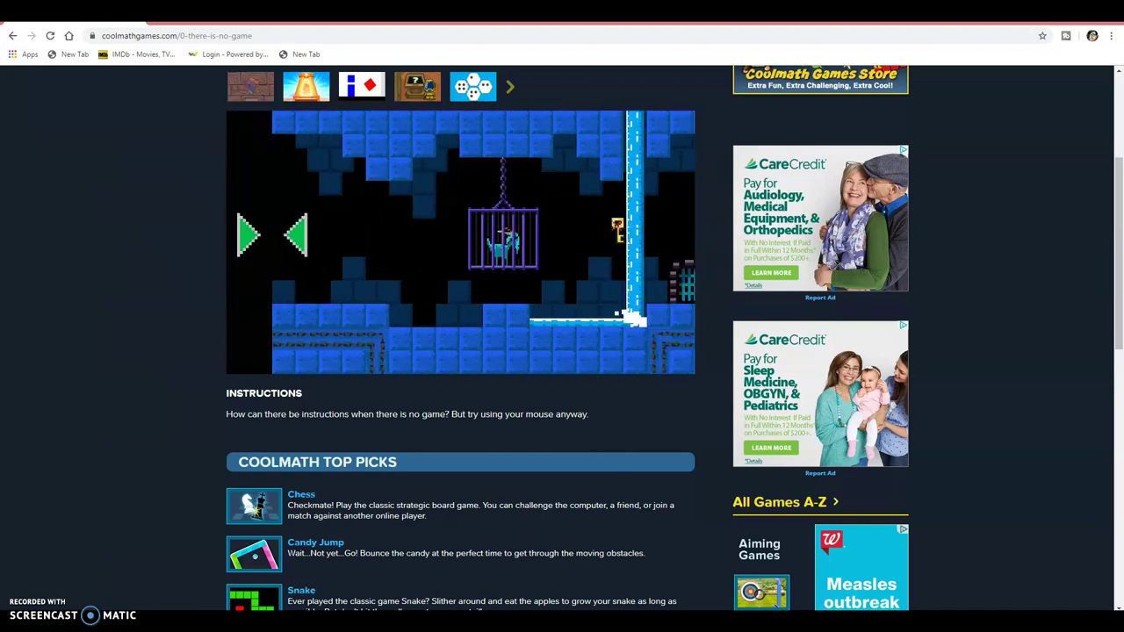
{"action": "left_click", "coordinate": [463, 231]}
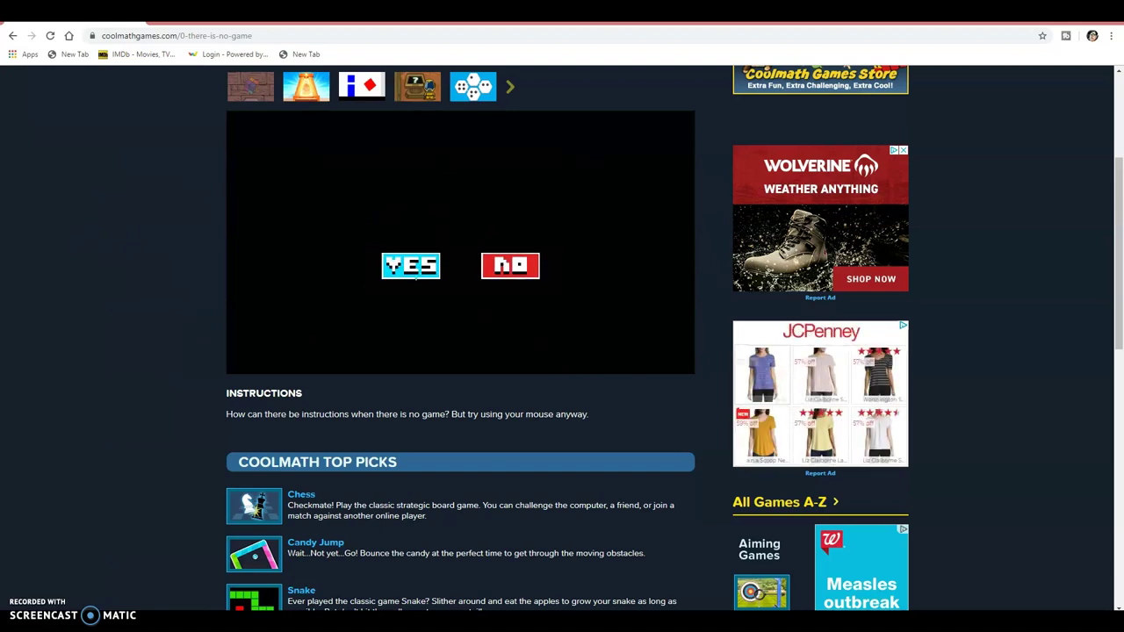
Step: Answer YES to the narrator's question about forgiving it
{"action": "left_click", "coordinate": [413, 273]}
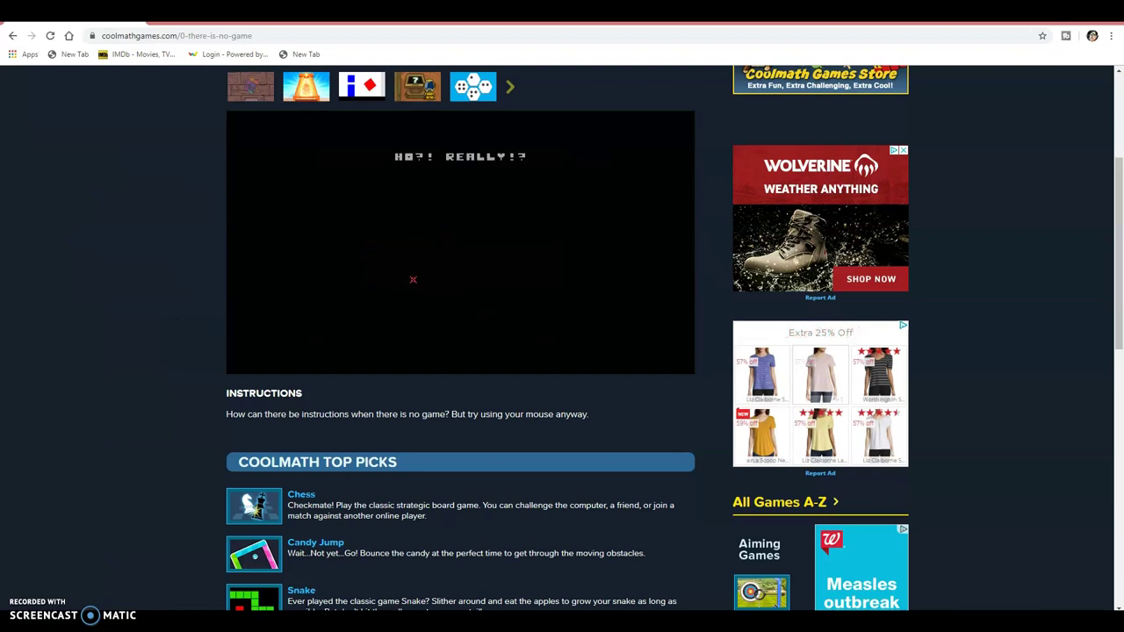